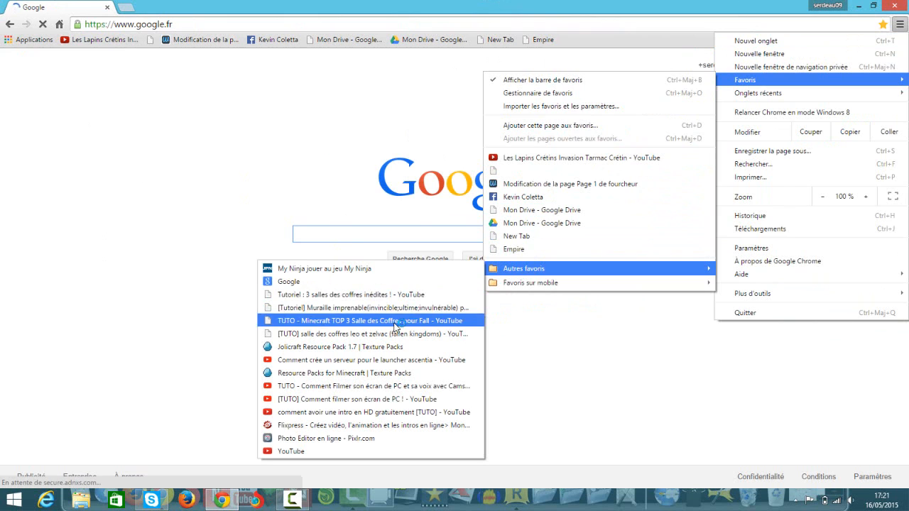
Open the Pixlr online photo editor from the other bookmarks and launch the Pixlr Express web app
click(388, 439)
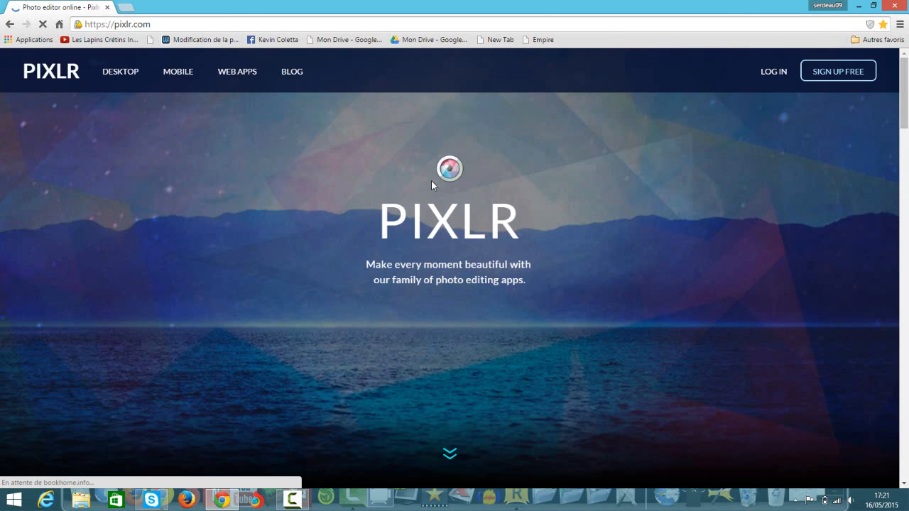
scroll(636, 176, down, 2)
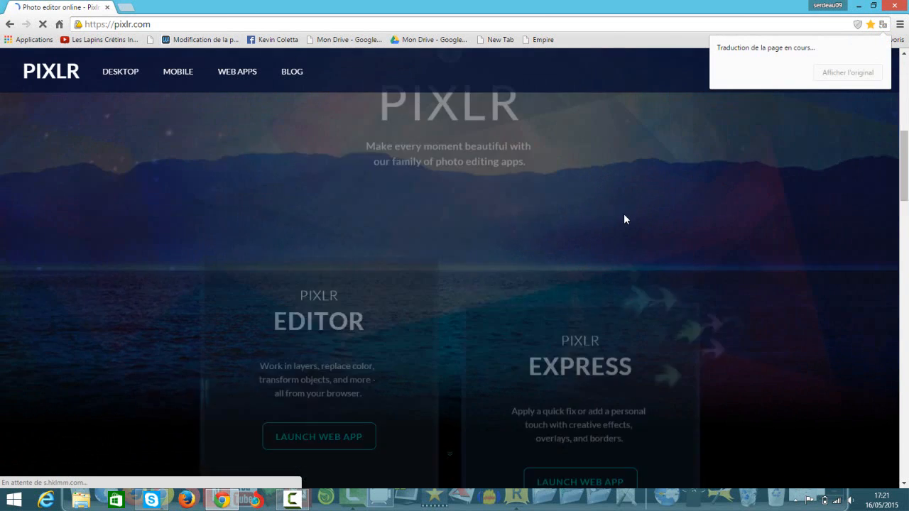
scroll(624, 213, down, 3)
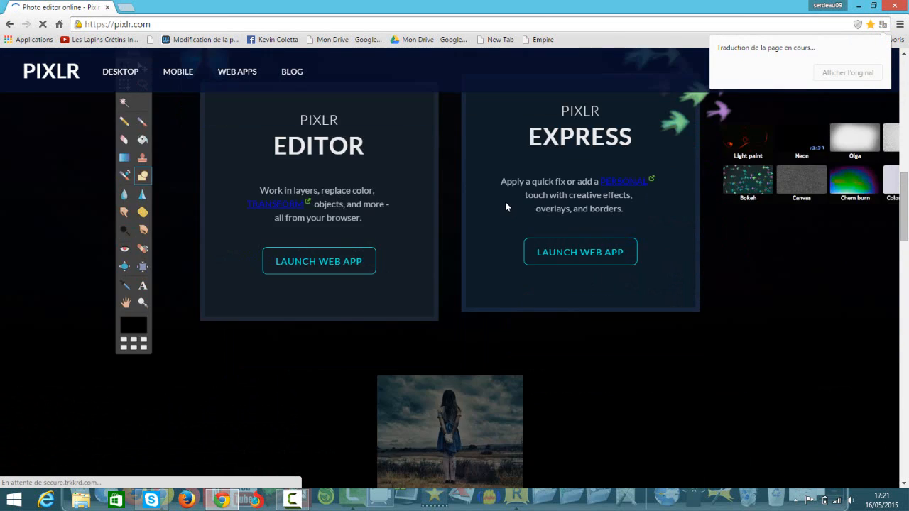
scroll(508, 199, down, 3)
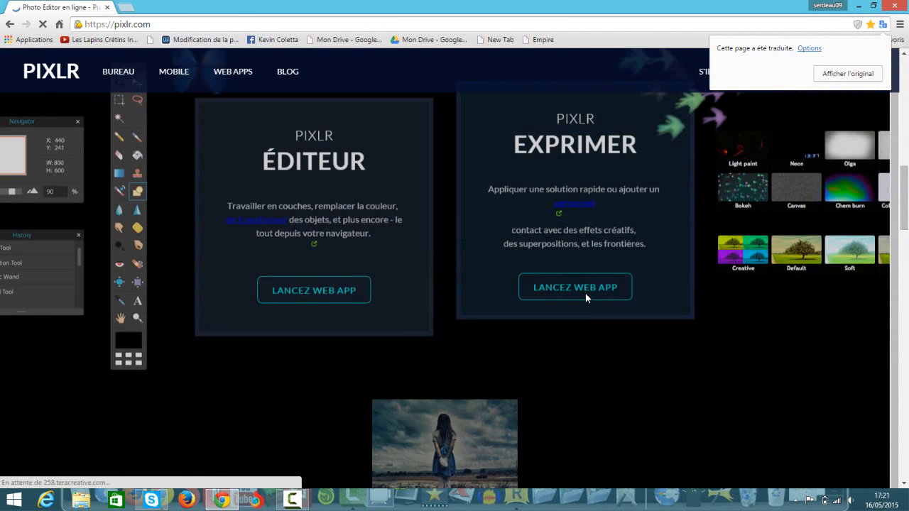
scroll(459, 135, up, 5)
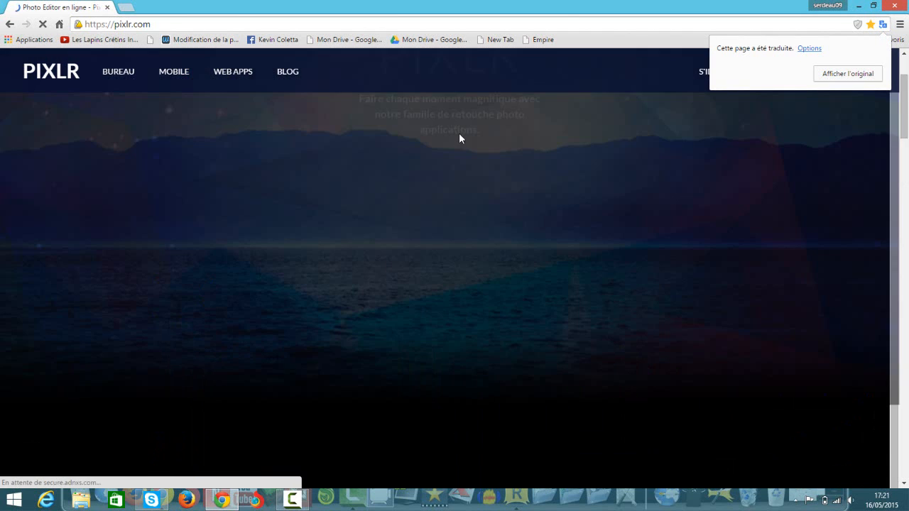
scroll(469, 138, down, 5)
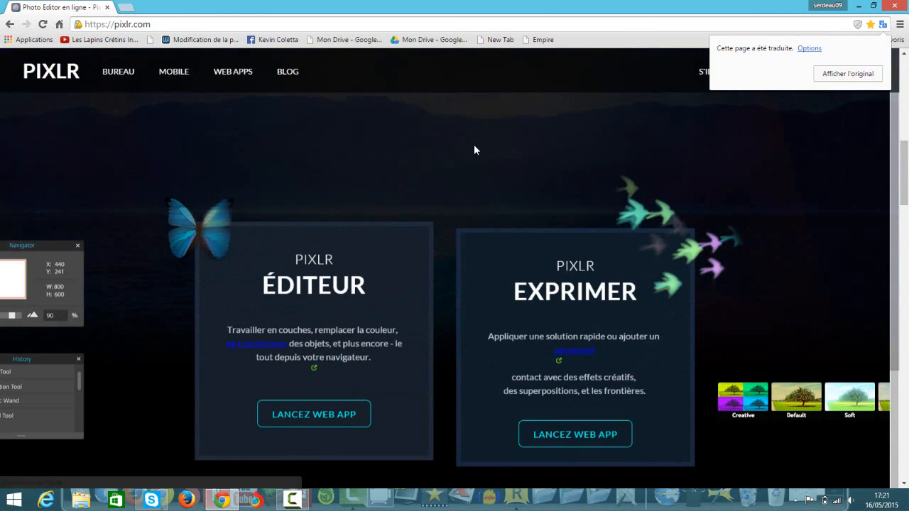
scroll(486, 165, up, 5)
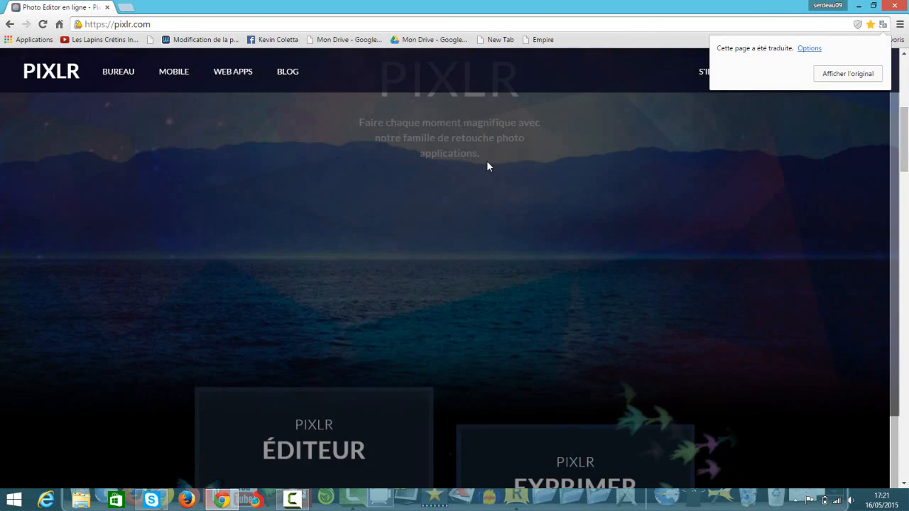
scroll(490, 170, down, 3)
scroll(493, 174, down, 2)
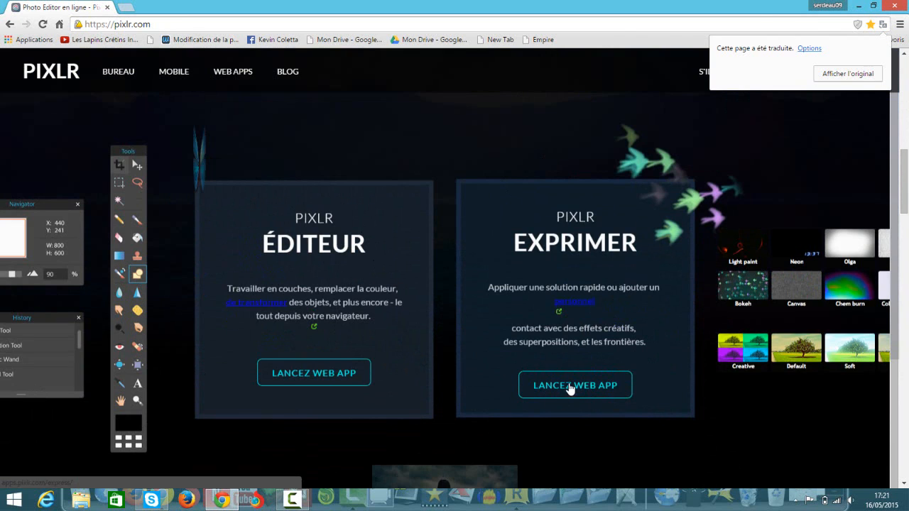
mouse_move(320, 379)
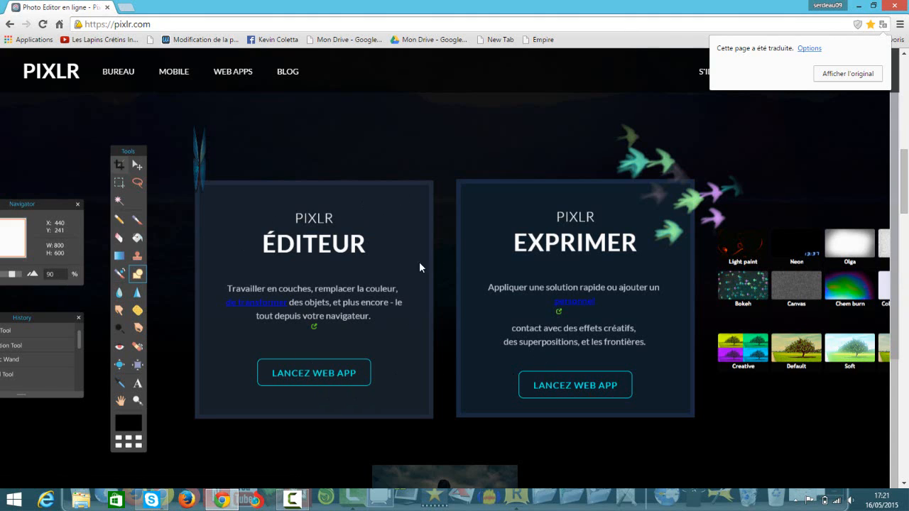
click(561, 387)
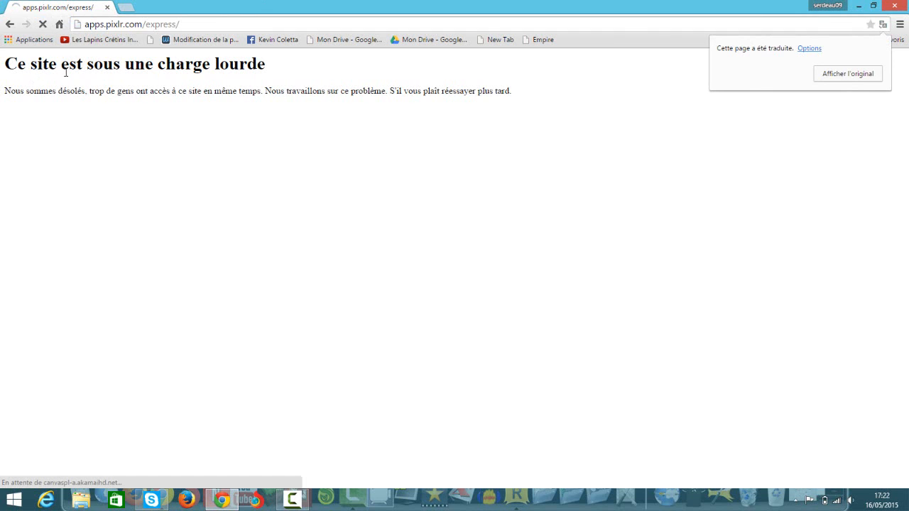
Leave the Maxi Web TV advertising page and go back to the Pixlr Express page
mouse_move(148, 71)
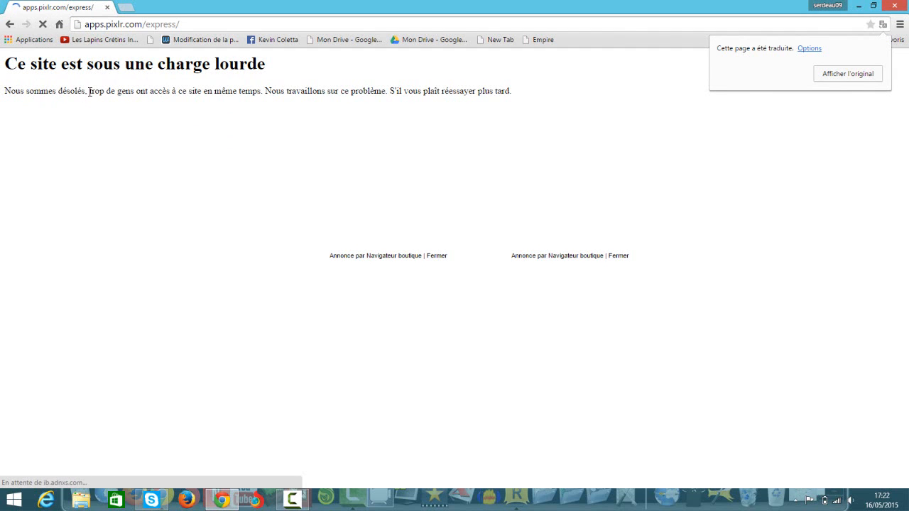
mouse_move(116, 87)
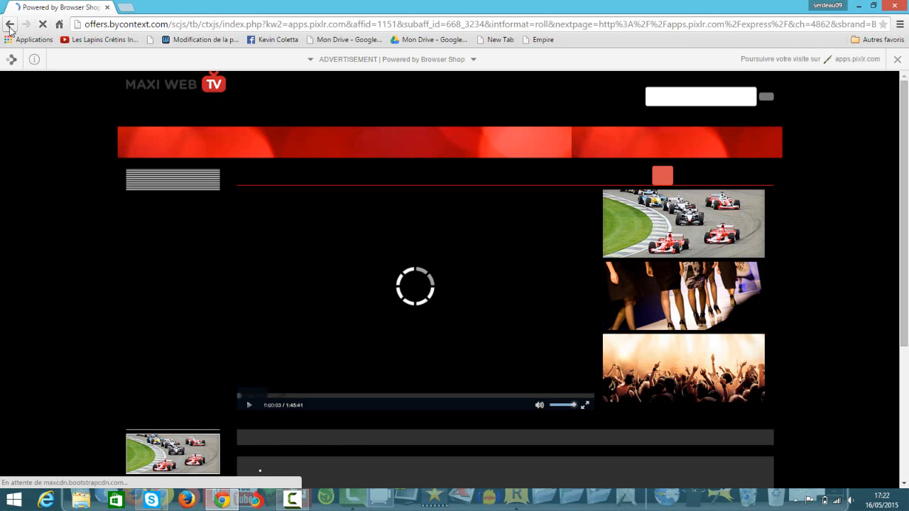
click(8, 25)
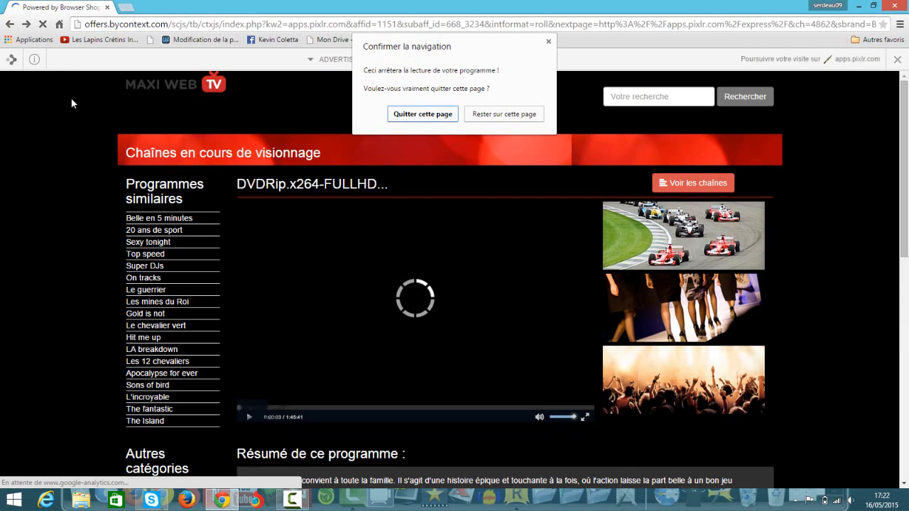
click(422, 115)
click(9, 25)
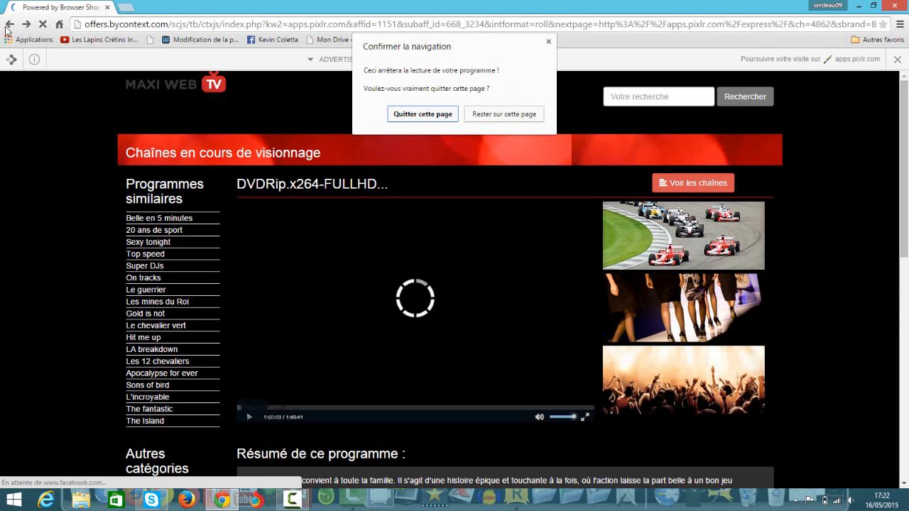
click(423, 115)
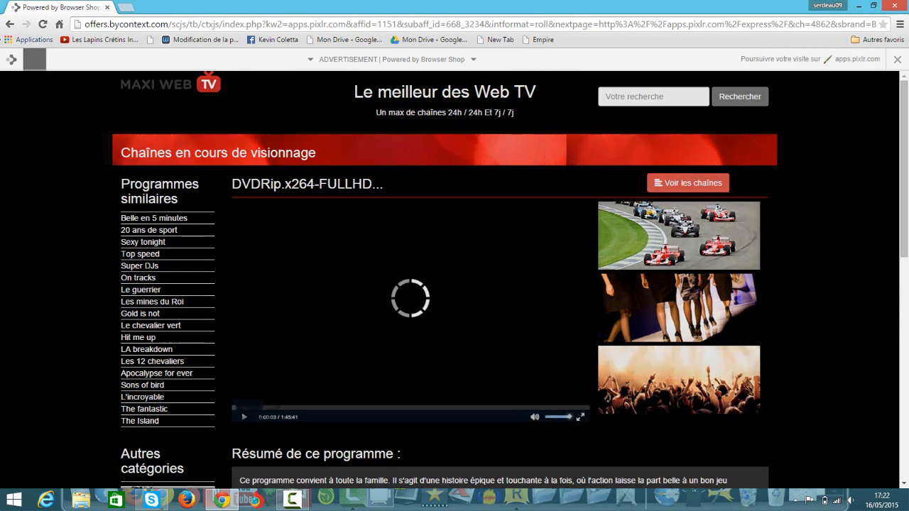
click(10, 25)
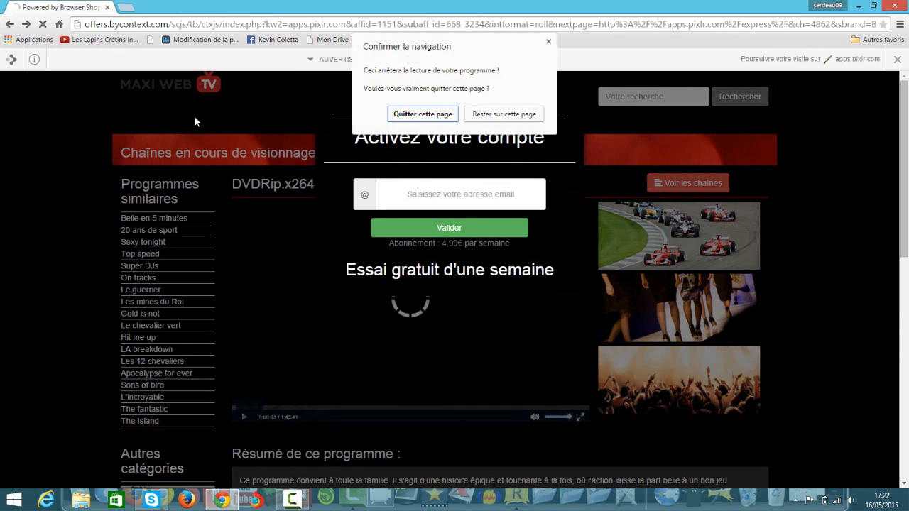
click(421, 114)
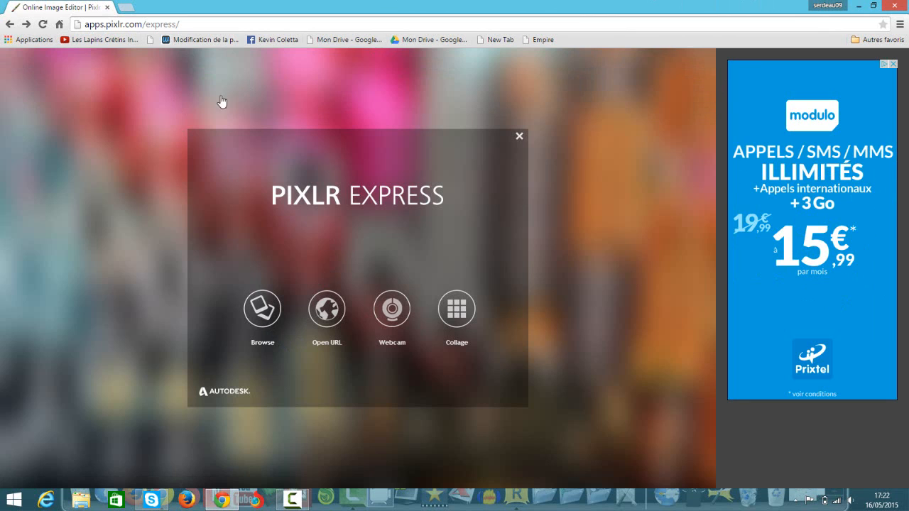
Open a new browser tab and load Google there from the other bookmarks
click(126, 7)
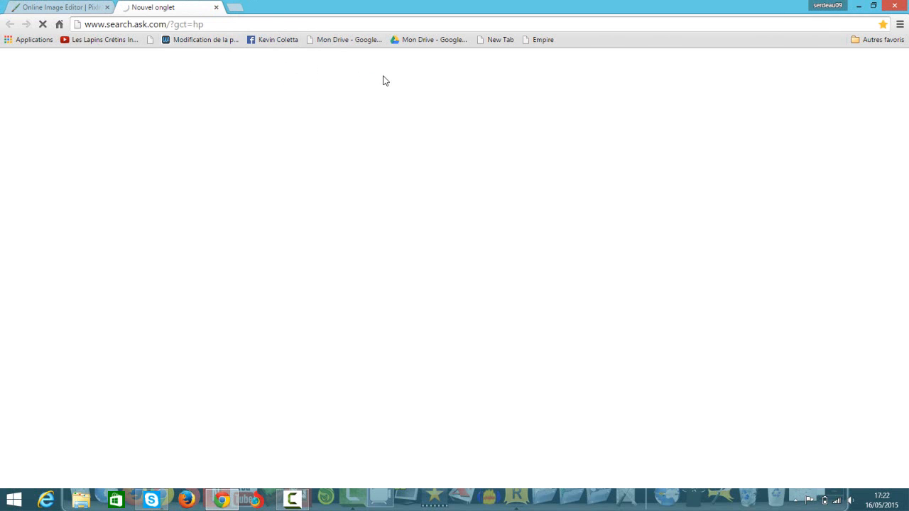
click(900, 25)
mouse_move(765, 81)
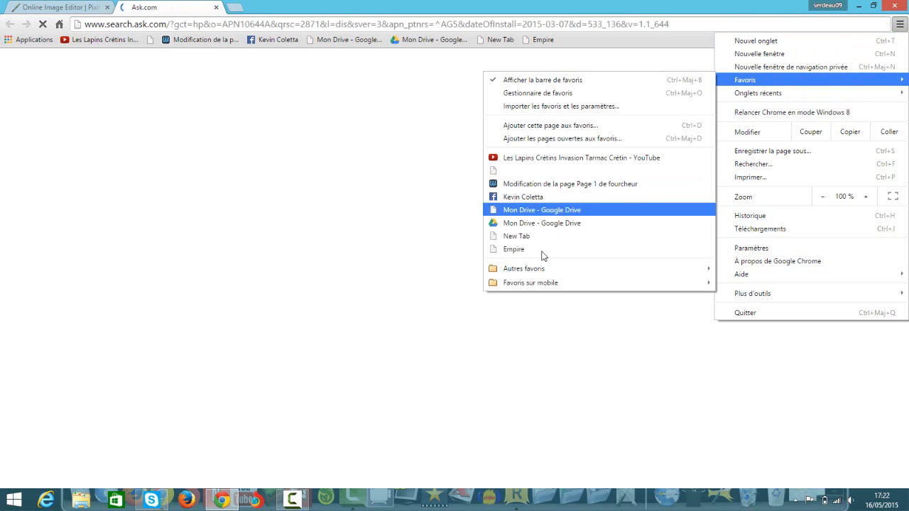
mouse_move(533, 269)
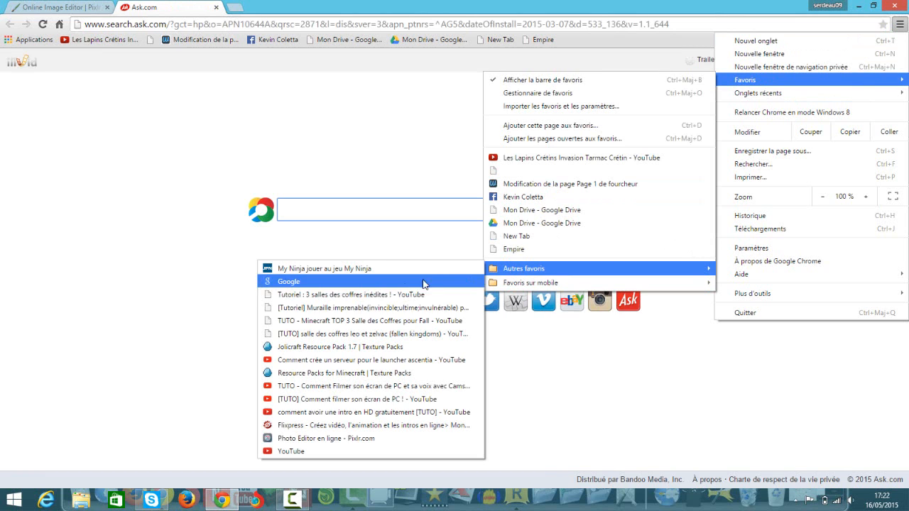
click(356, 283)
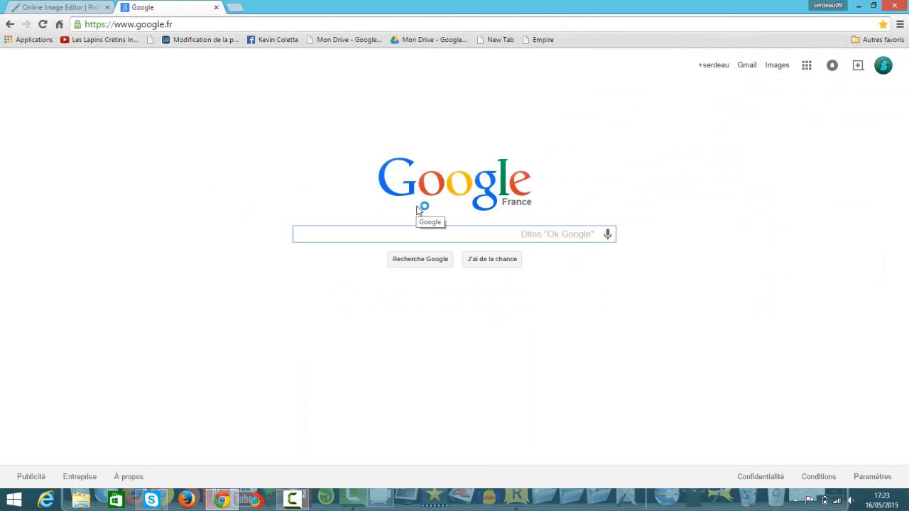
Search Google for "fond noir pour logo youtube"
text(FON)
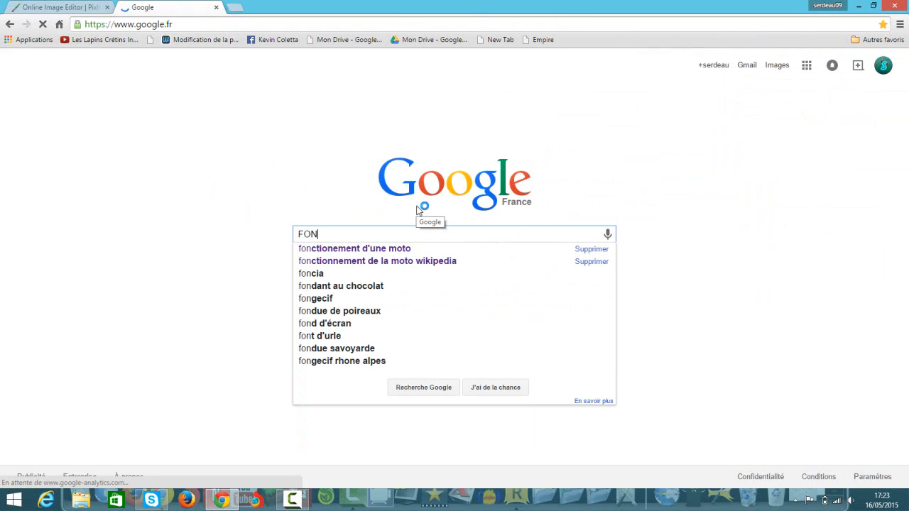
text(D NOIR)
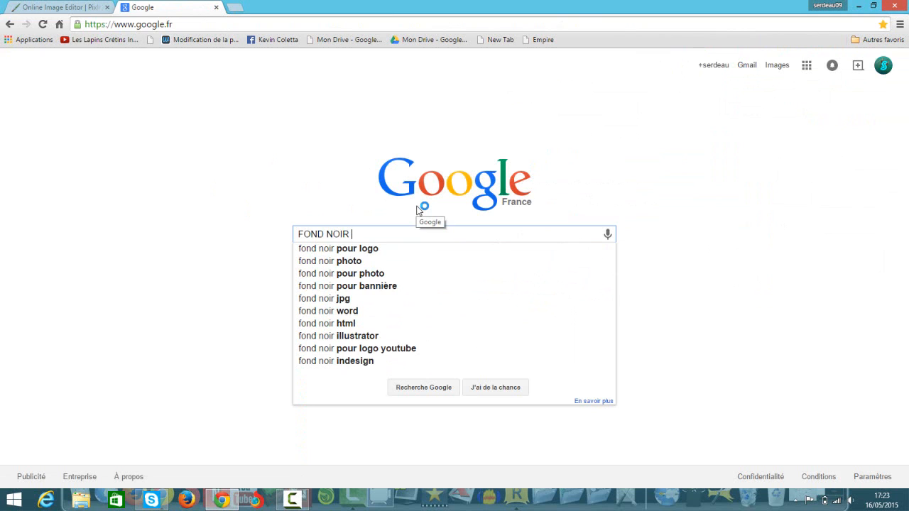
text( POUR )
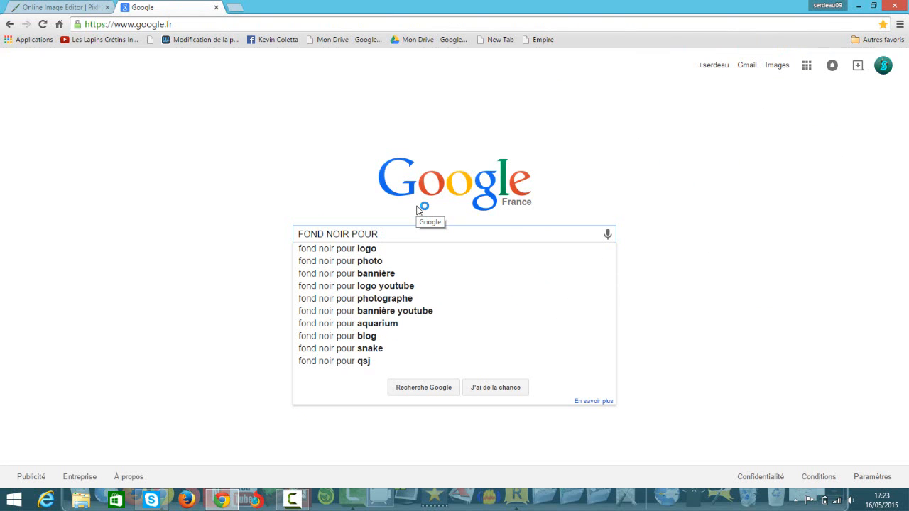
text(LOGO)
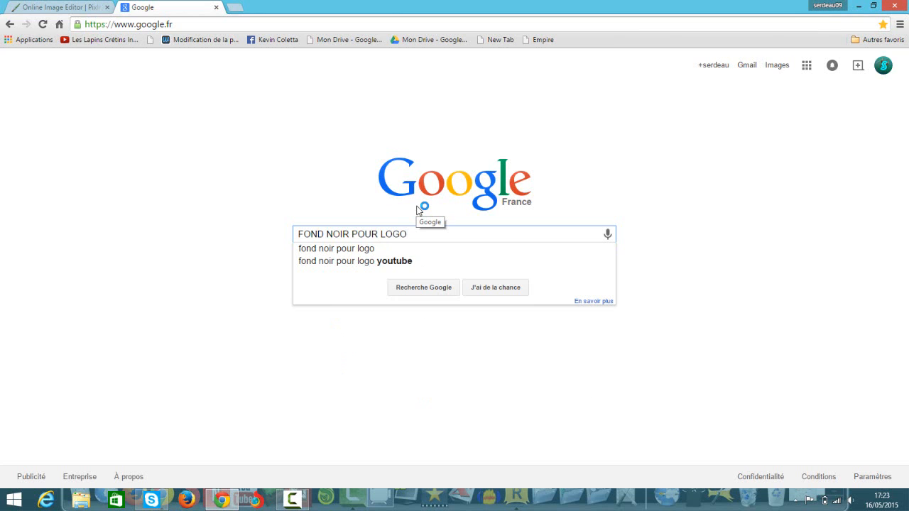
click(406, 263)
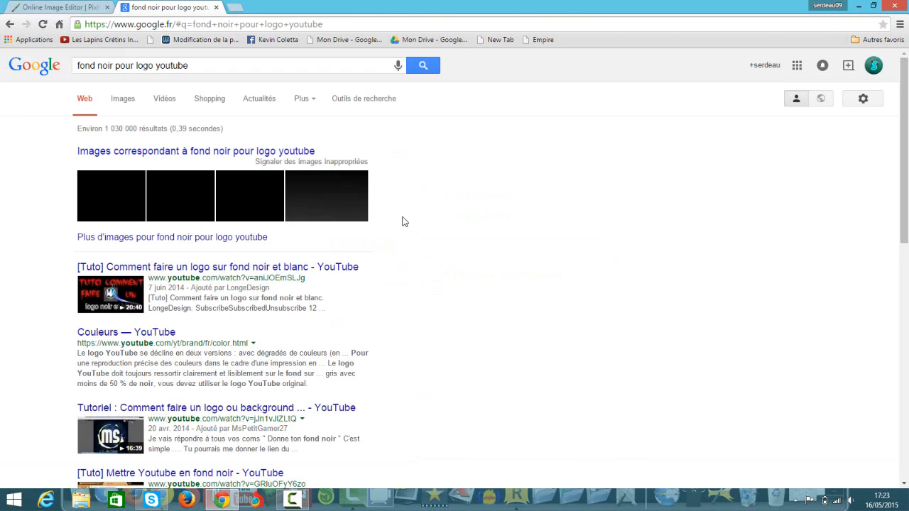
View the image results for the search and open the plain black background image from legorafi.fr
click(255, 158)
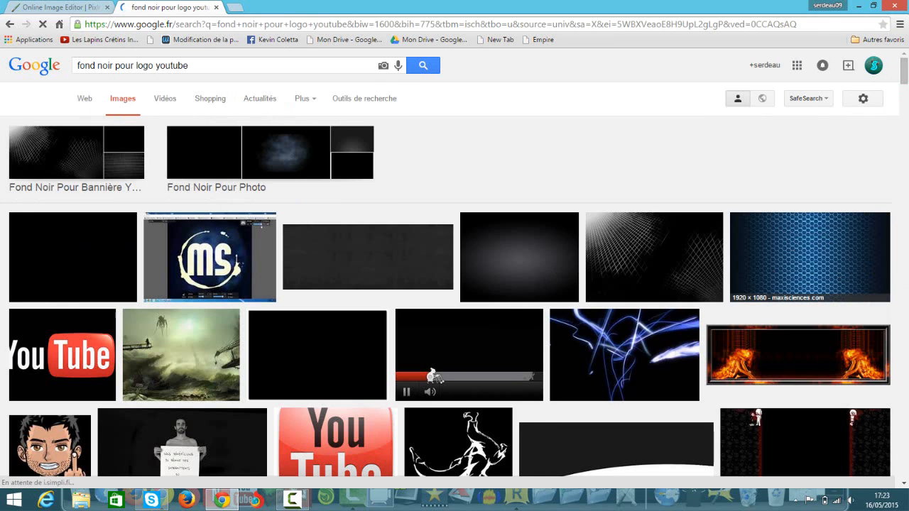
click(10, 265)
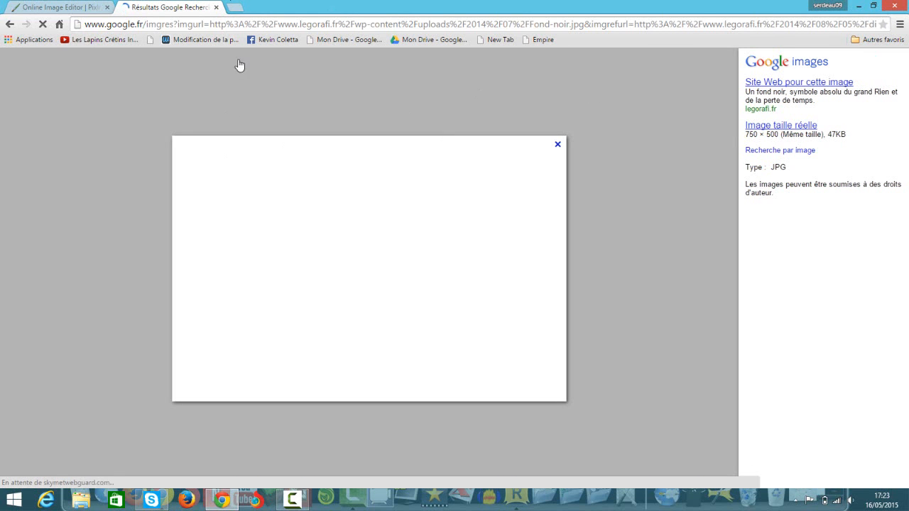
click(43, 7)
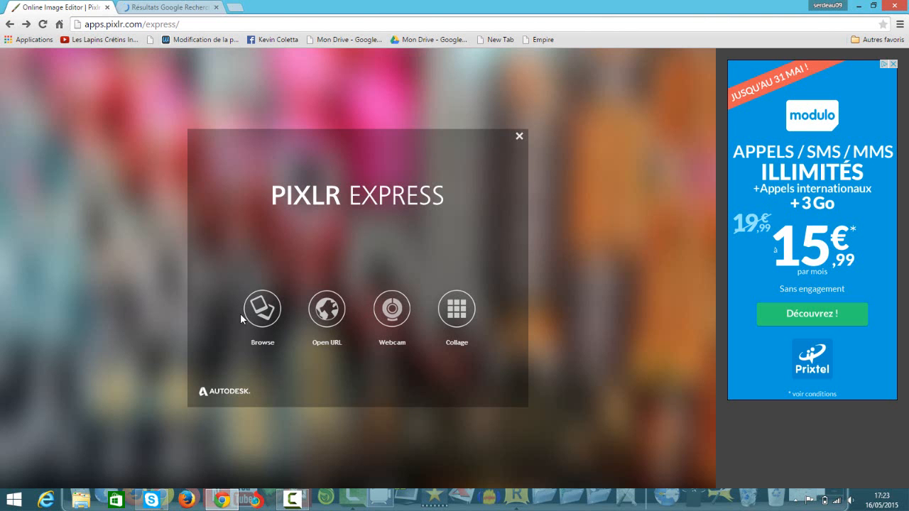
click(155, 5)
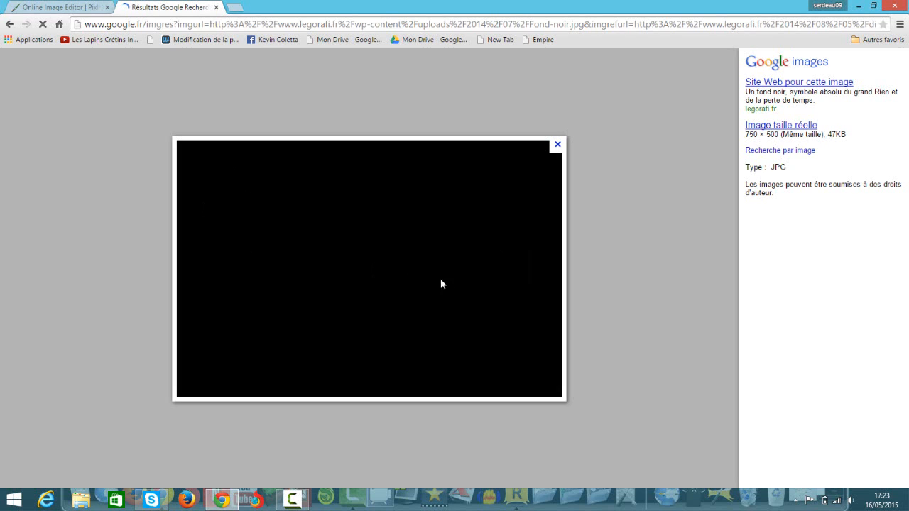
Start saving the black background image as a file, cancel without saving, and close its browser tab
right_click(391, 261)
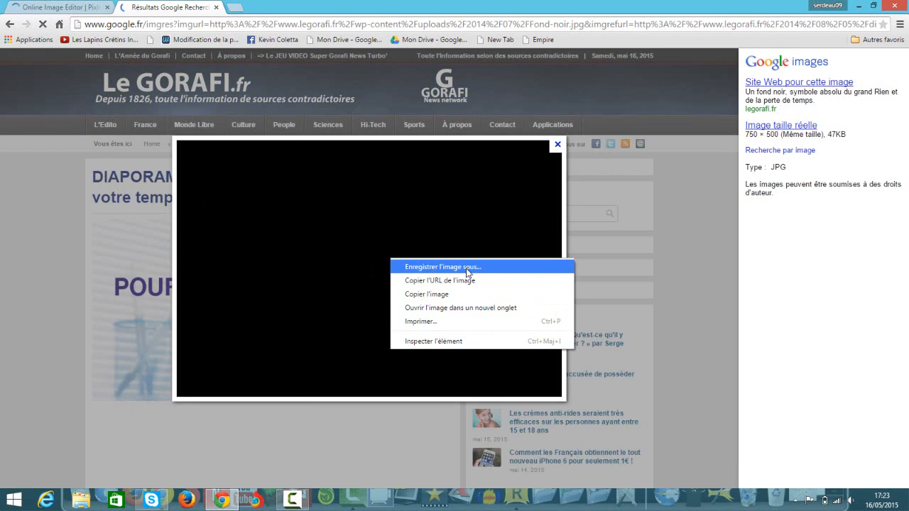
click(467, 266)
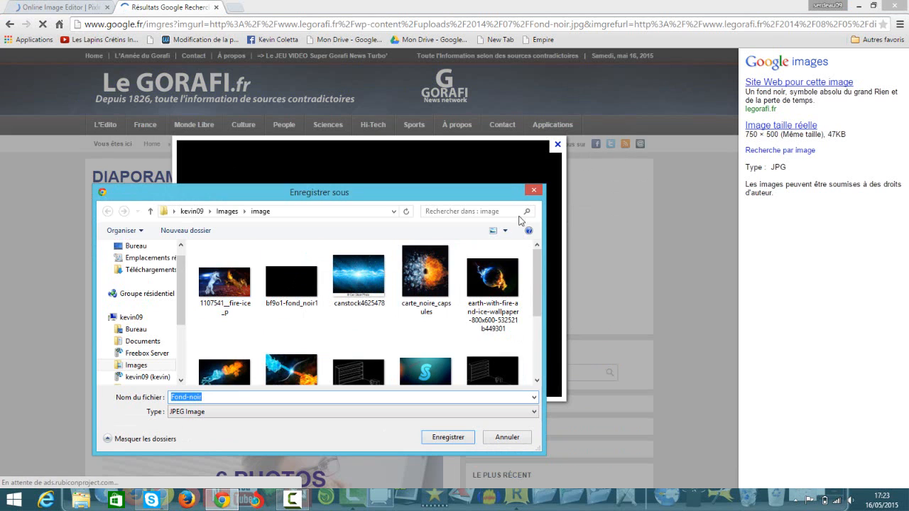
click(515, 438)
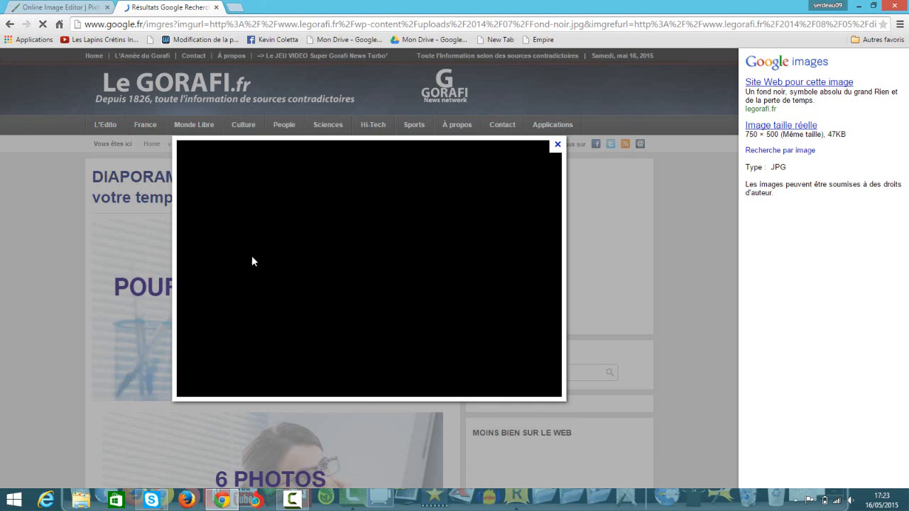
key(ctrl+w)
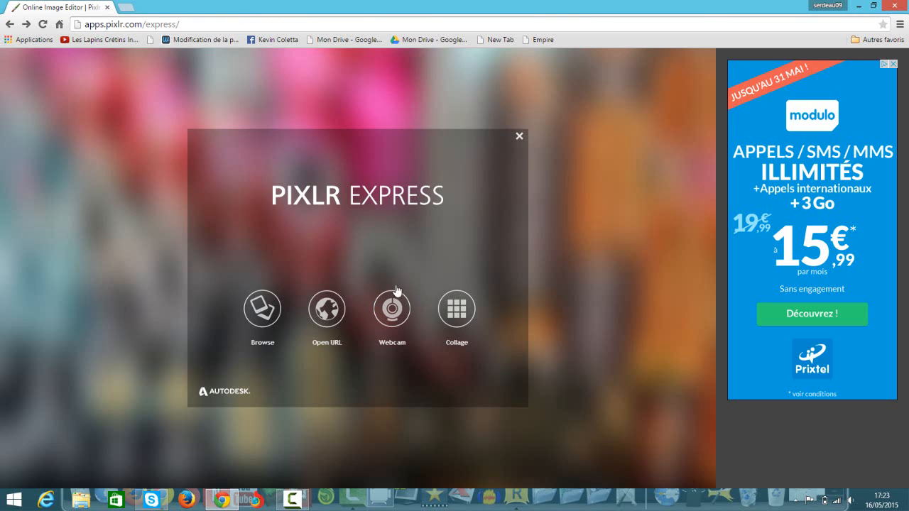
Open the plain black background image from the "image" folder inside Images
click(263, 322)
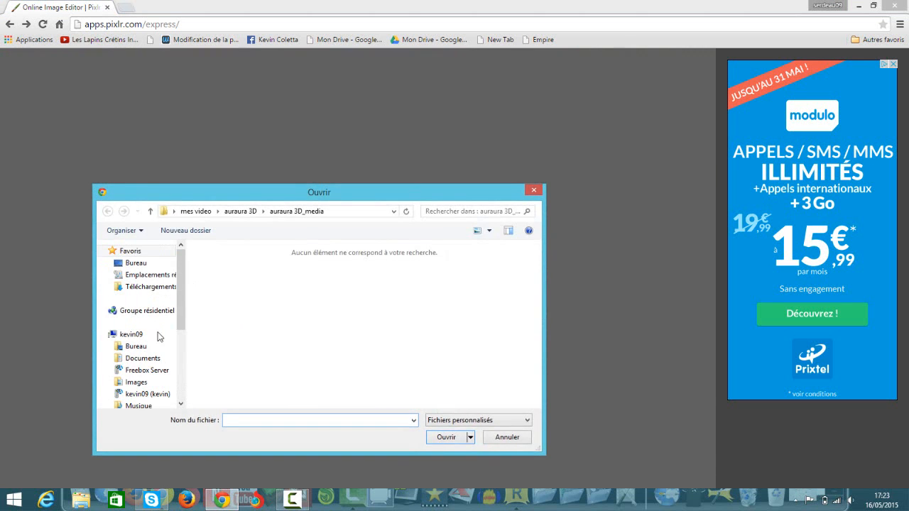
click(139, 382)
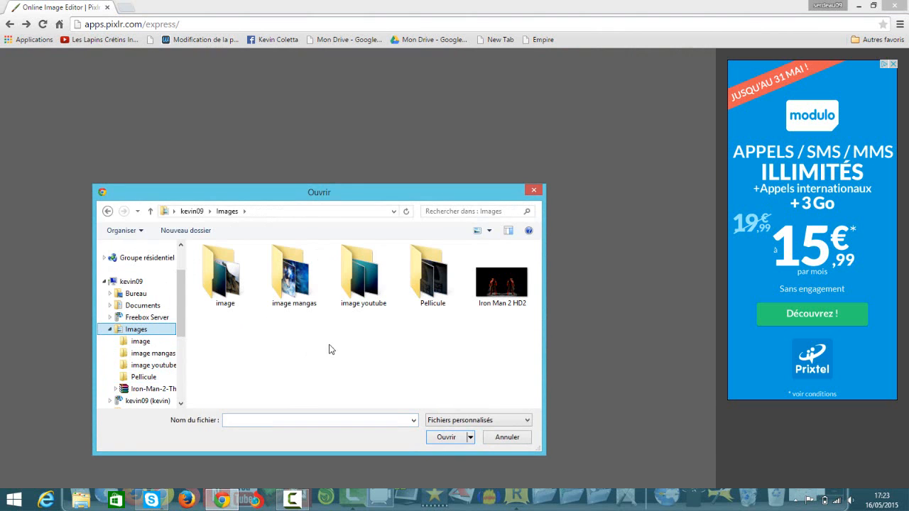
click(234, 292)
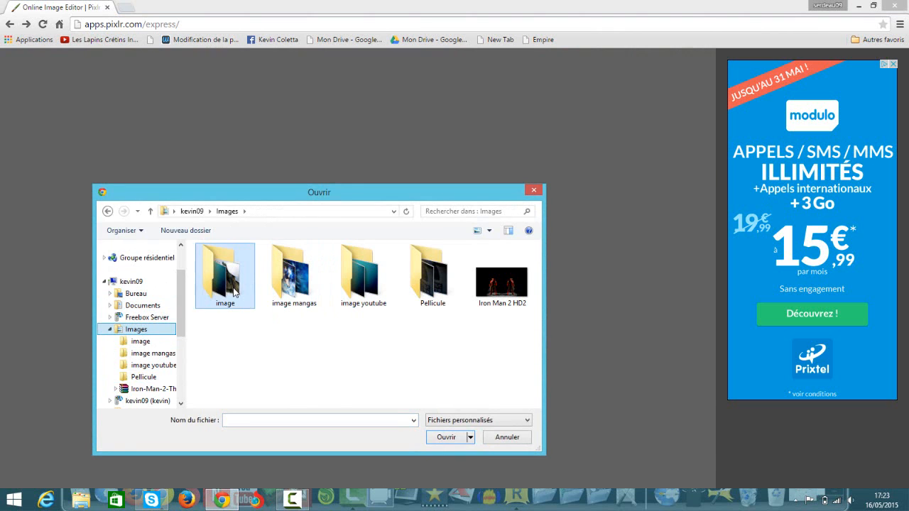
double_click(235, 293)
click(362, 278)
double_click(368, 293)
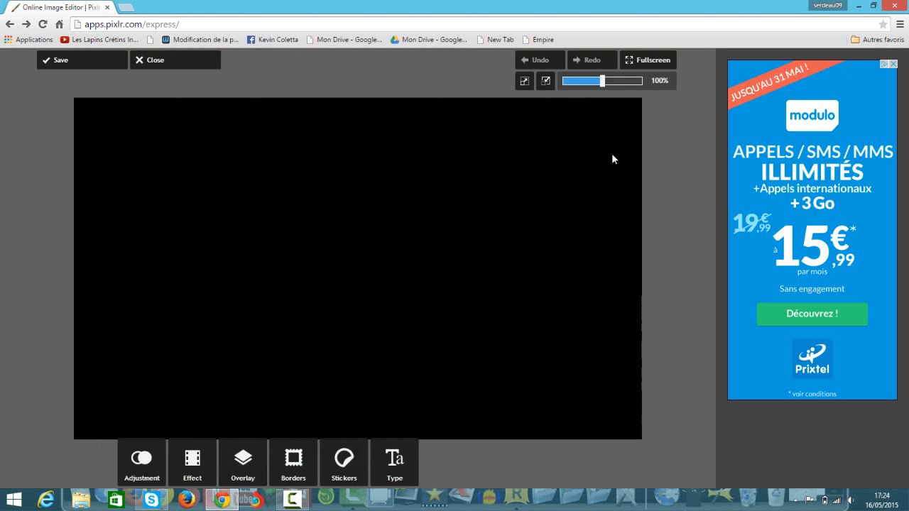
Start a Serif-style text and set its font to Polaris
click(383, 480)
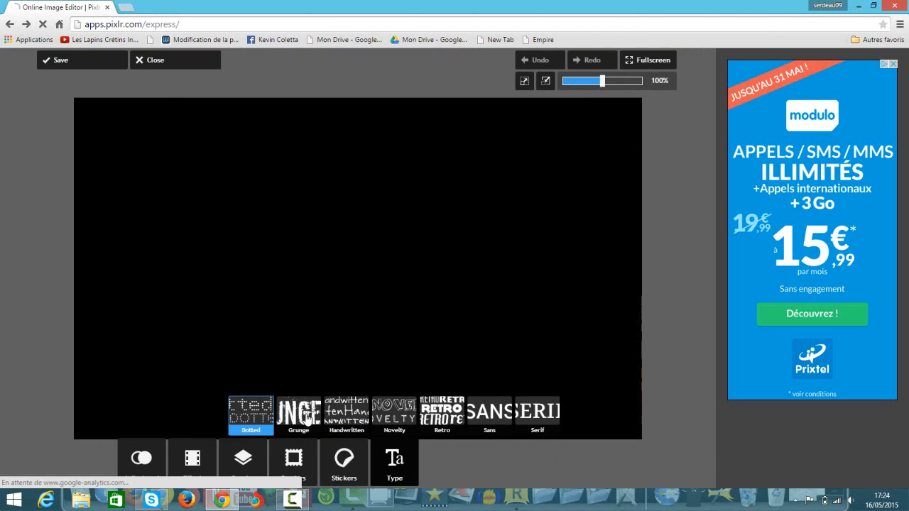
click(539, 418)
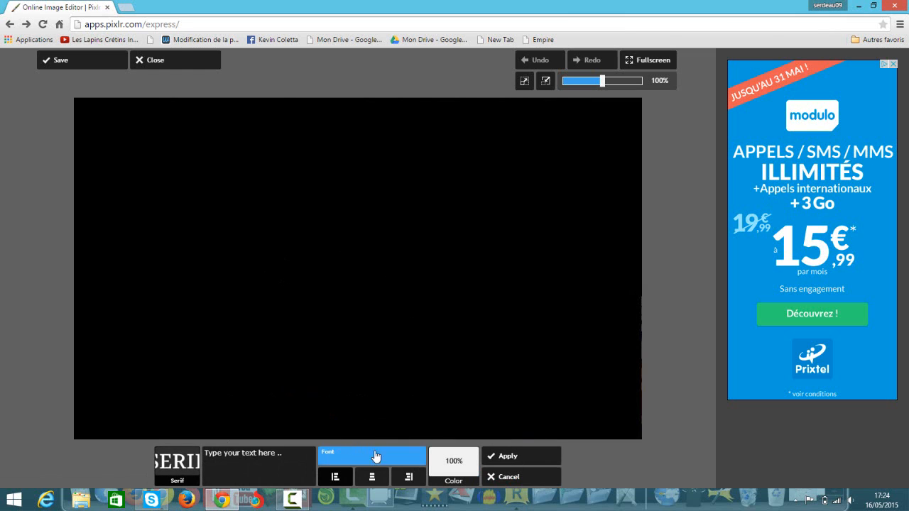
click(364, 458)
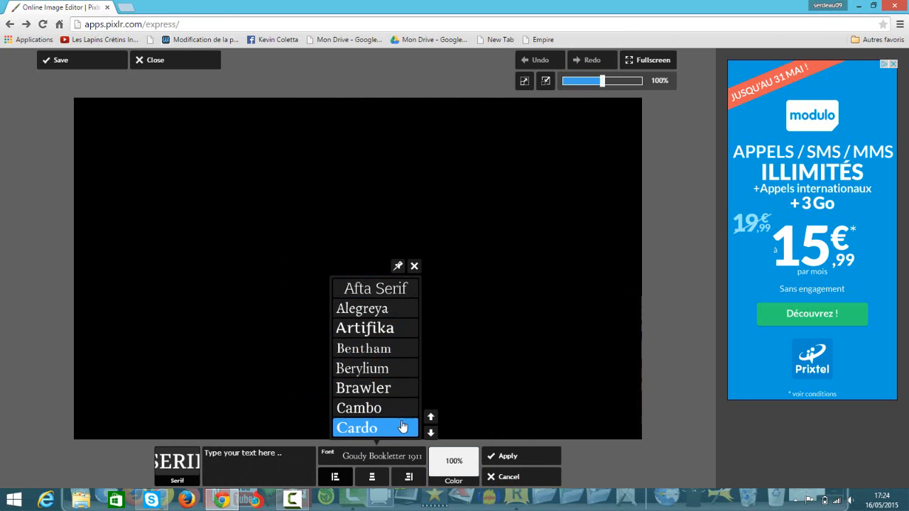
click(430, 432)
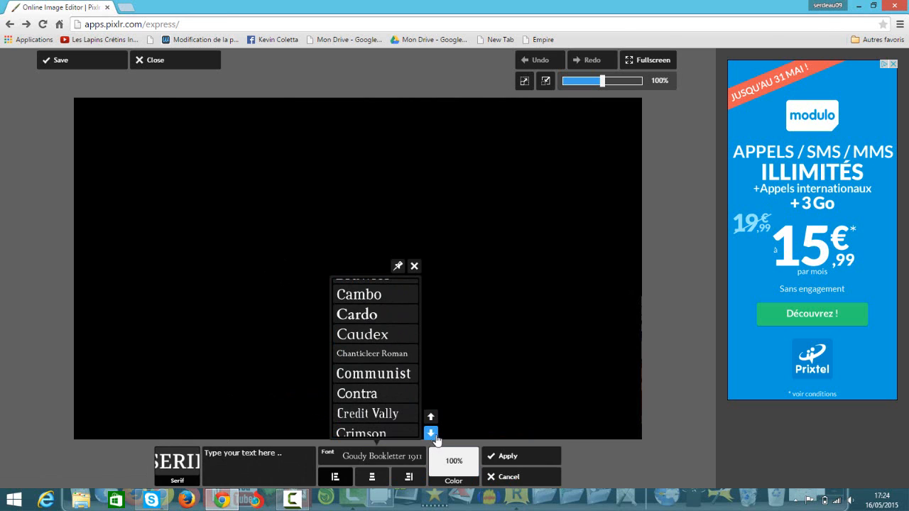
click(435, 437)
click(437, 438)
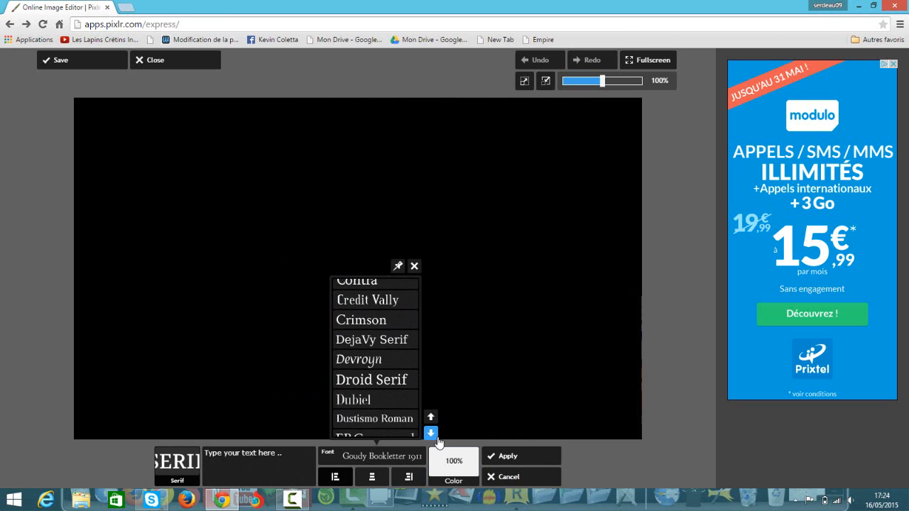
click(437, 438)
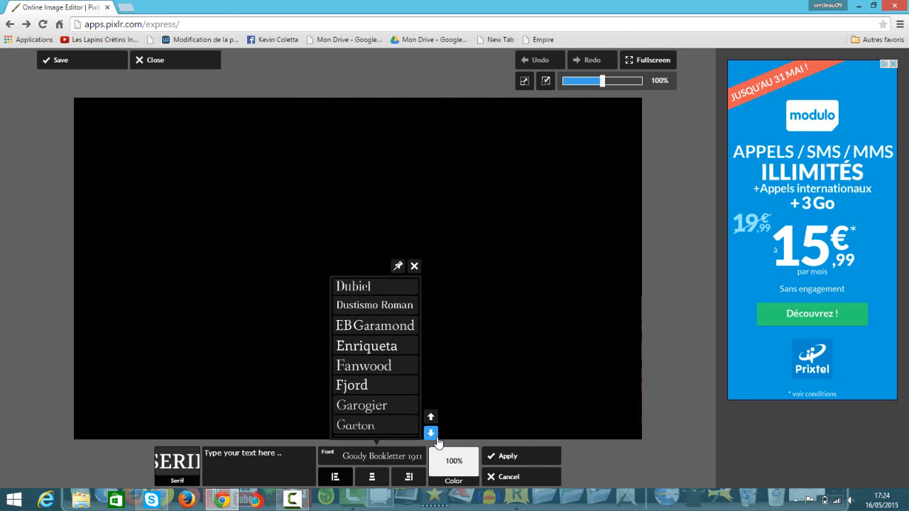
click(431, 433)
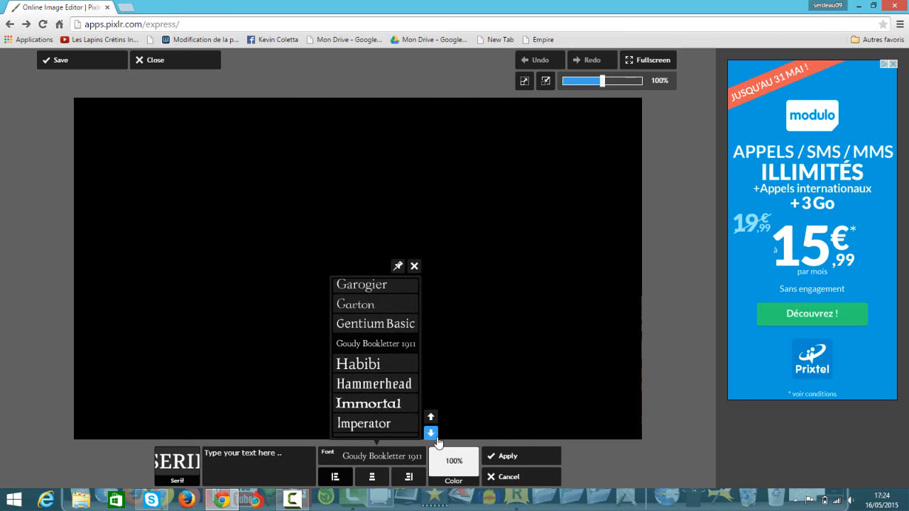
click(431, 433)
click(431, 433)
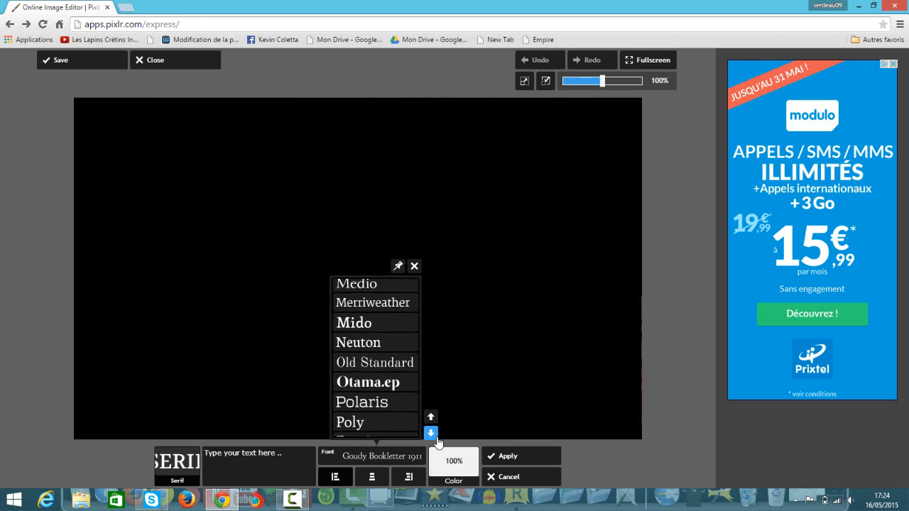
click(397, 404)
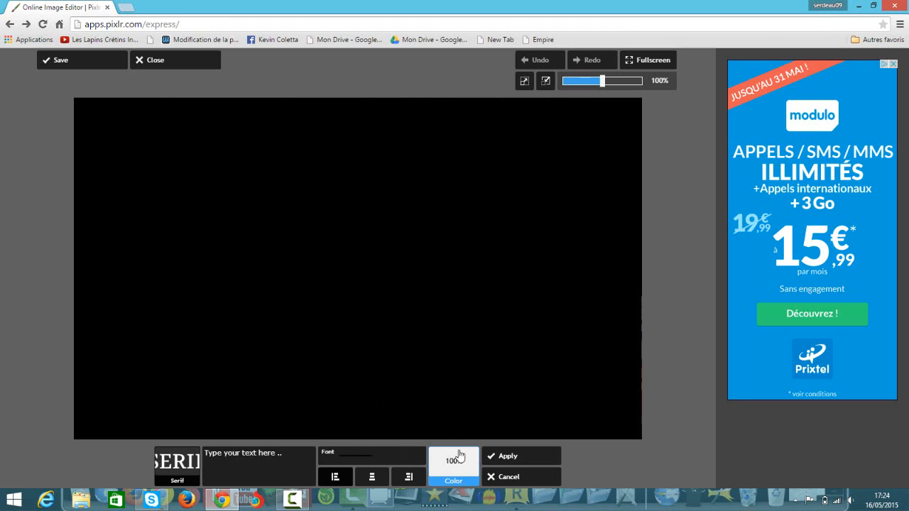
Enter the letter "S", enlarge it and place it near the centre of the black background
click(206, 453)
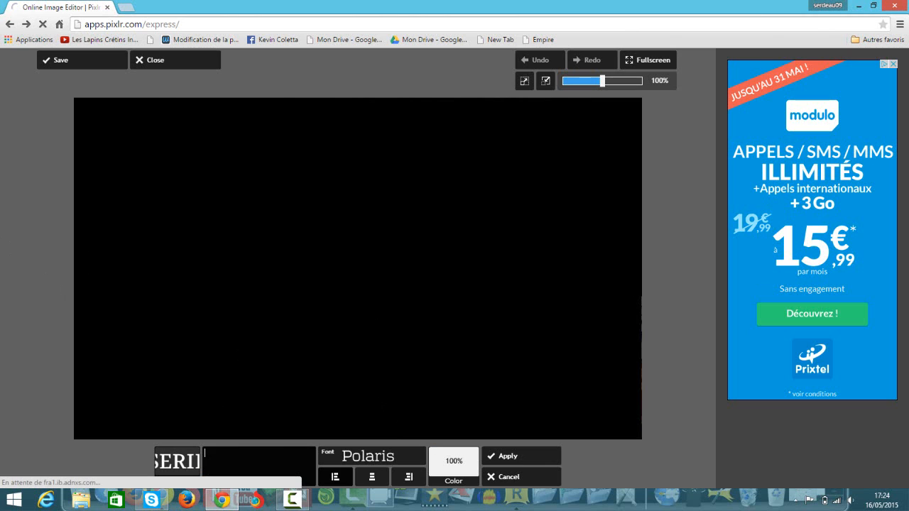
text(S)
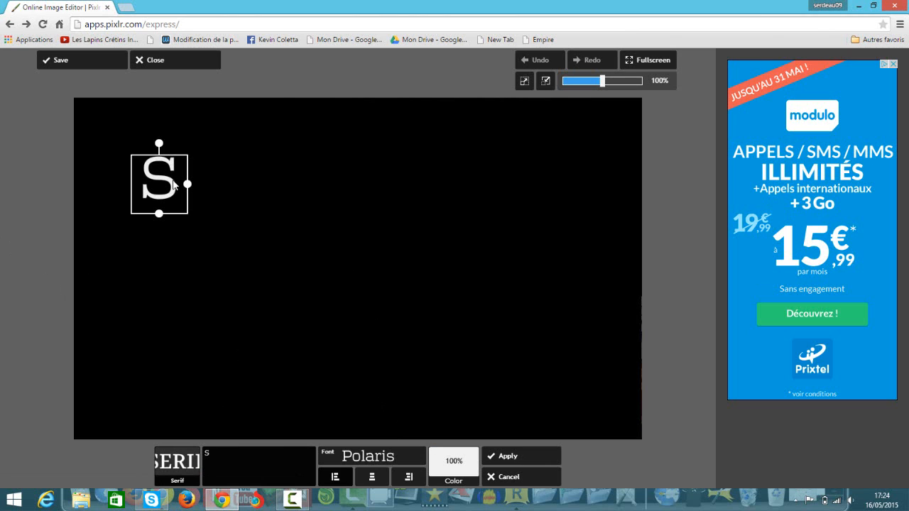
drag(263, 218, 479, 281)
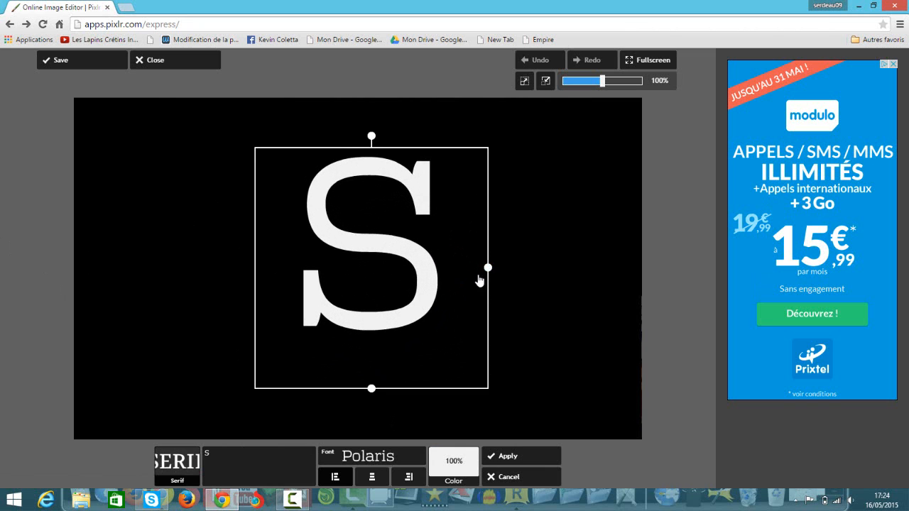
drag(396, 283, 399, 292)
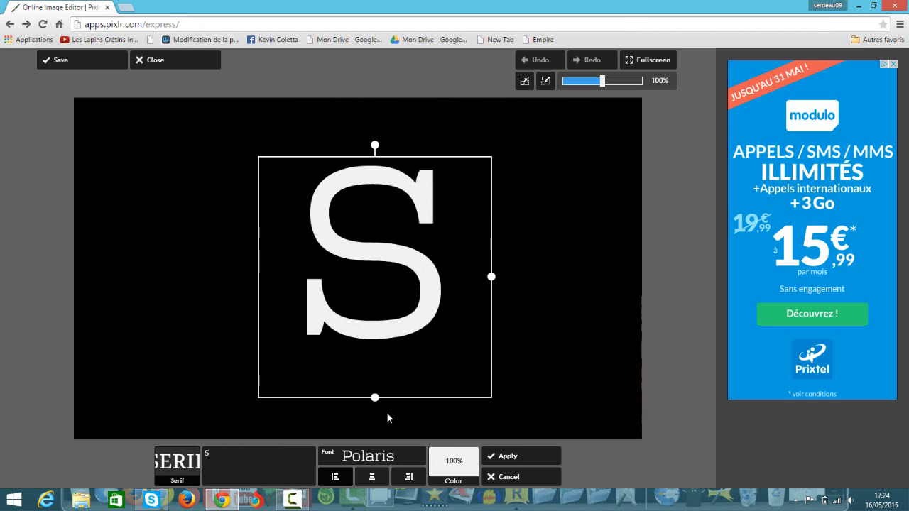
drag(376, 401, 376, 363)
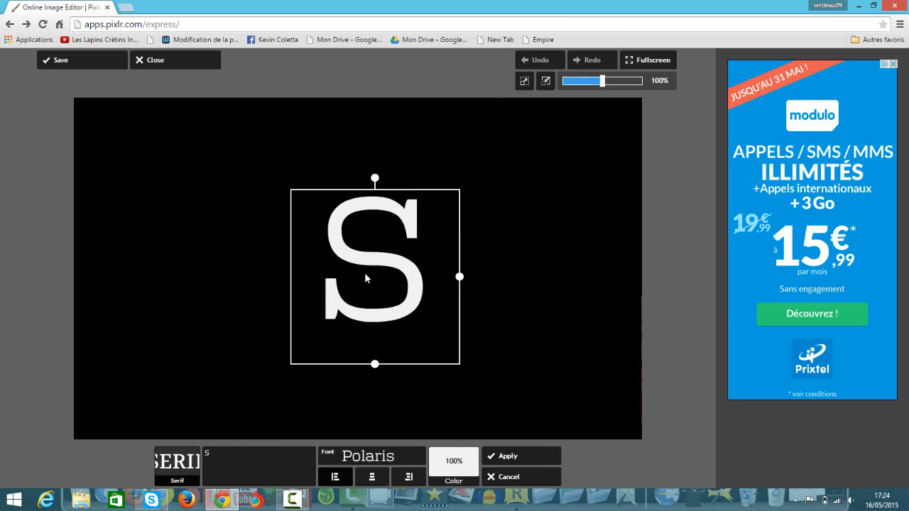
mouse_move(364, 272)
mouse_down()
mouse_move(358, 281)
mouse_move(364, 269)
mouse_up()
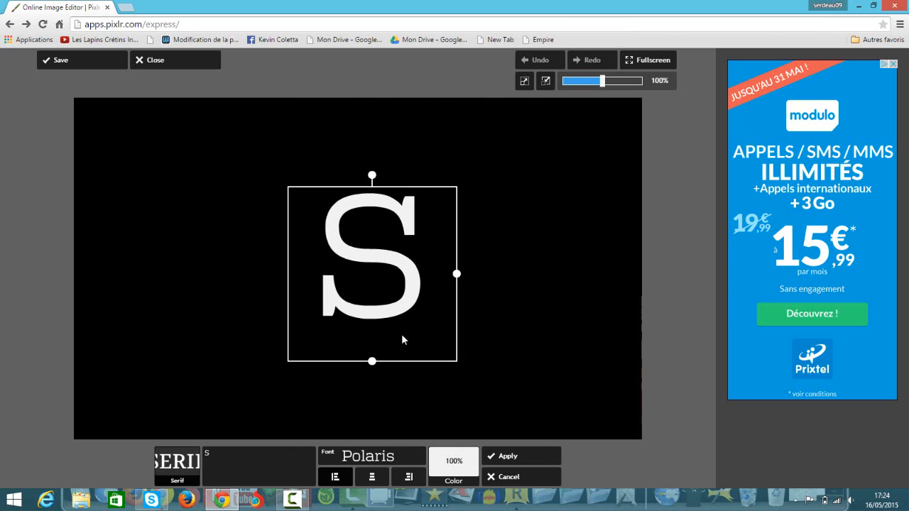
Color the letter S bright sky blue at full opacity and apply the text to the image
click(458, 461)
click(478, 401)
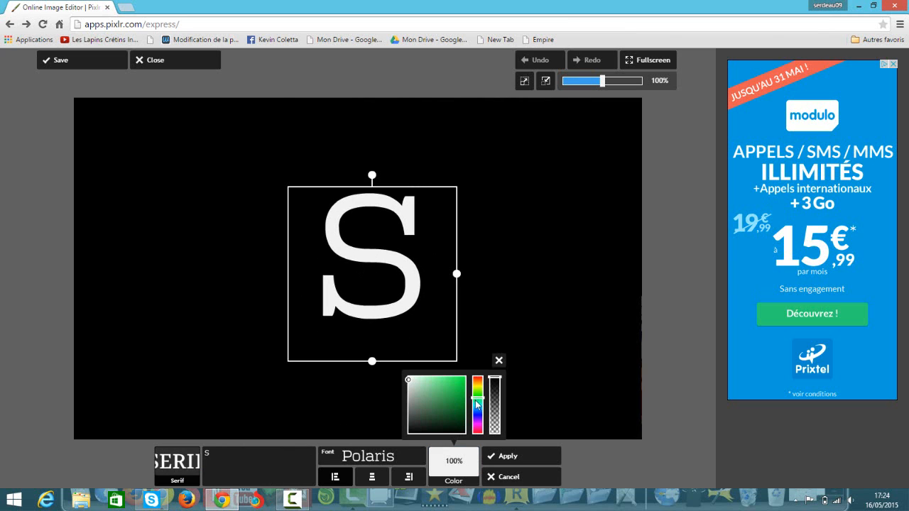
drag(480, 402, 479, 411)
click(461, 385)
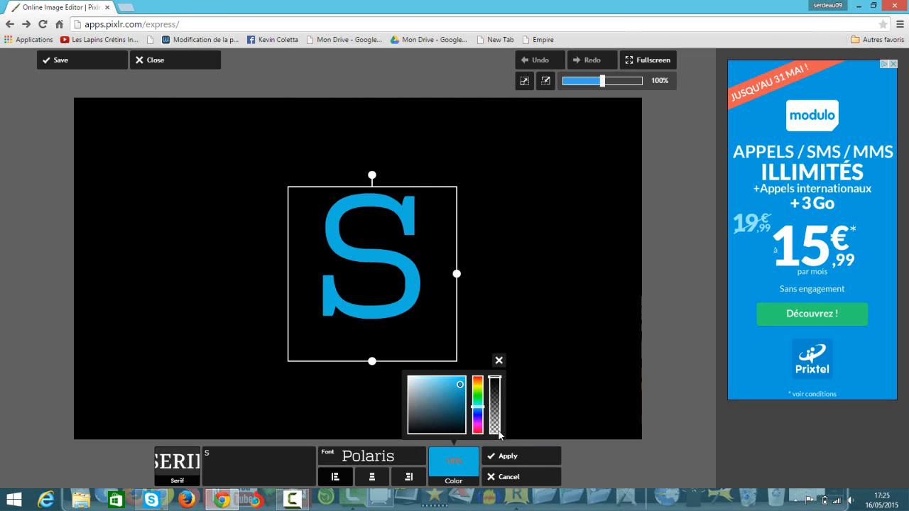
click(538, 459)
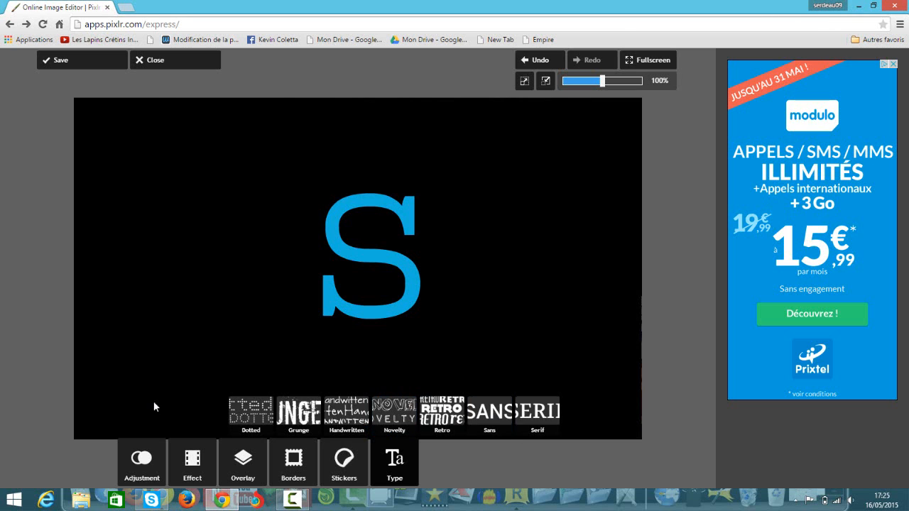
Start a new Dotted-style text and set its font to Radioland
click(253, 416)
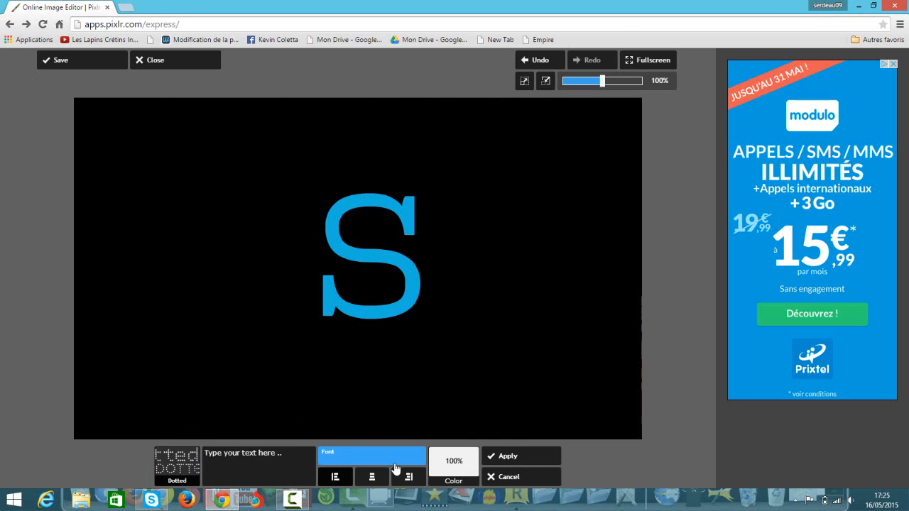
click(396, 465)
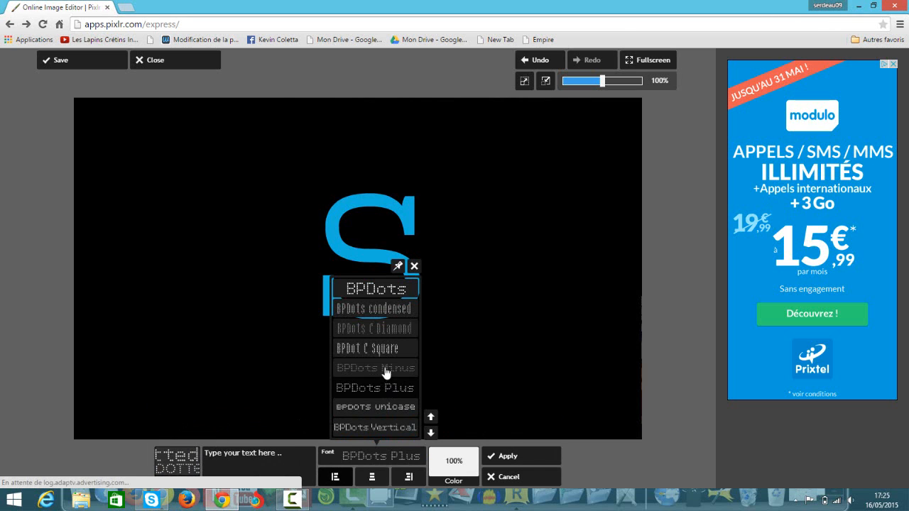
click(430, 435)
click(430, 436)
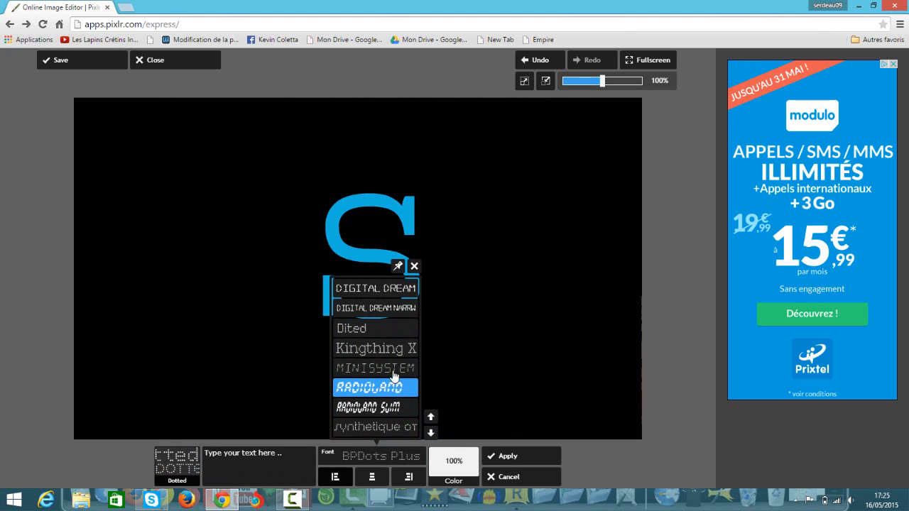
click(397, 386)
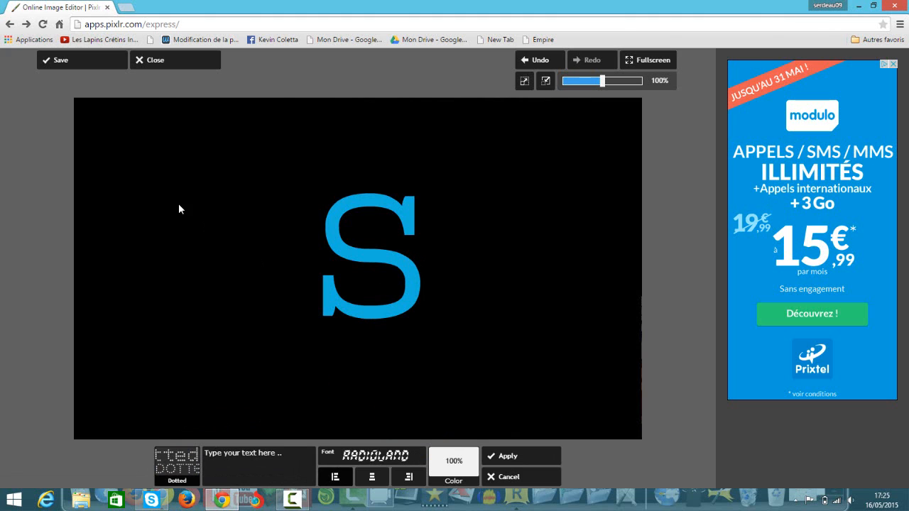
Enter "SERDEADEAU" as the content of the new white text
click(242, 455)
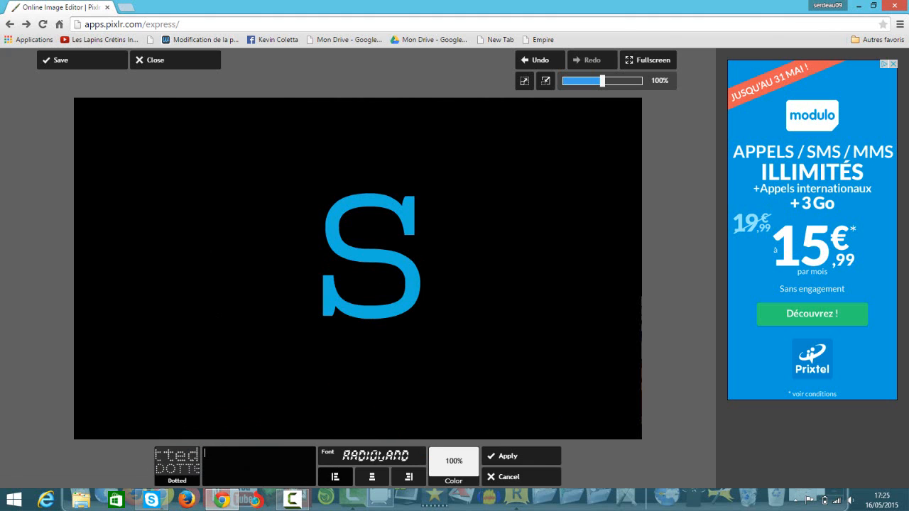
text(SERDE)
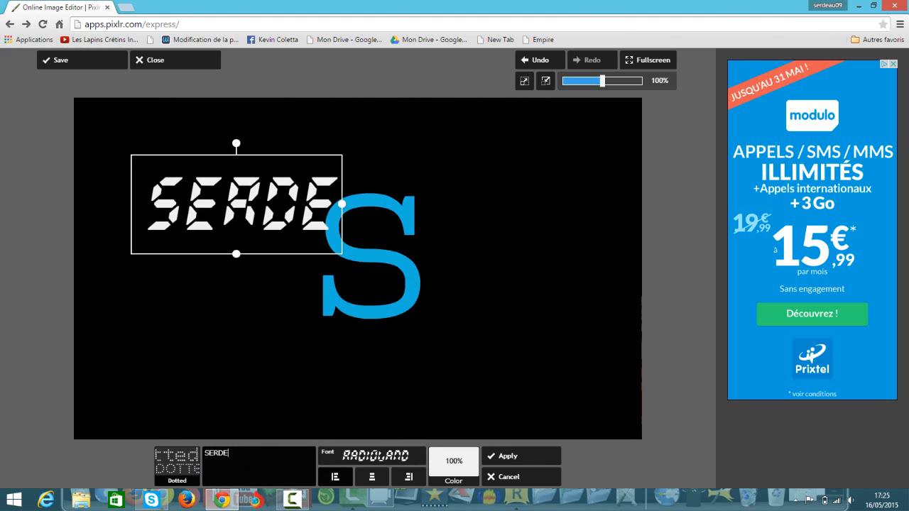
text(ADEAU)
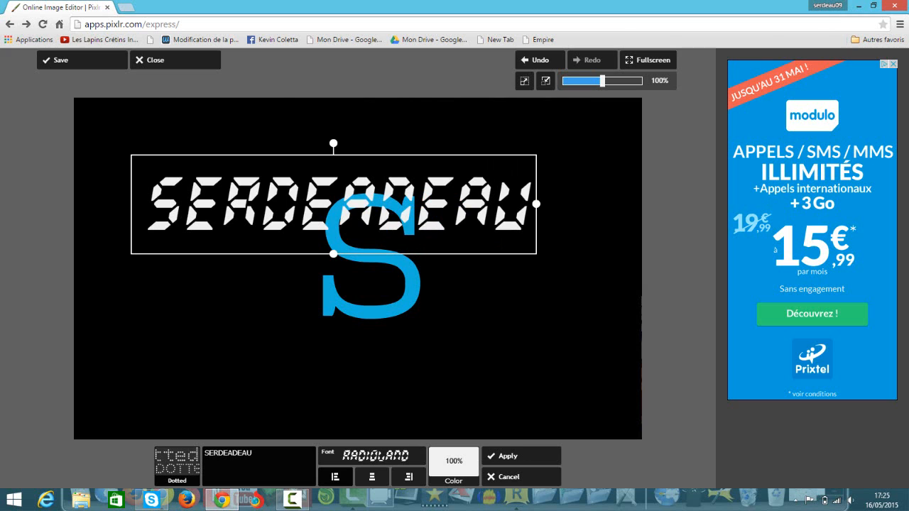
Try "09" at the start of a second line under SERDEADEAU and erase the digits
text(0)
key(BackSpace)
text(09)
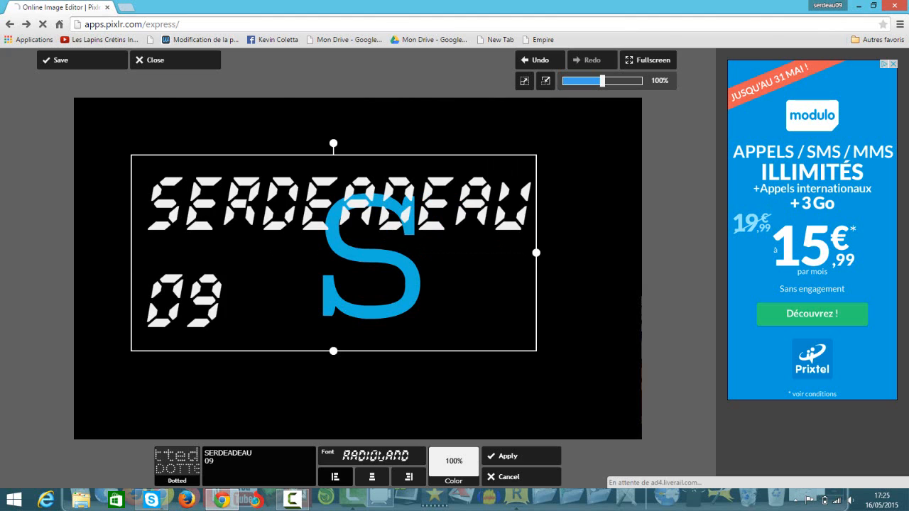
key(BackSpace)
key(BackSpace)
key(BackSpace)
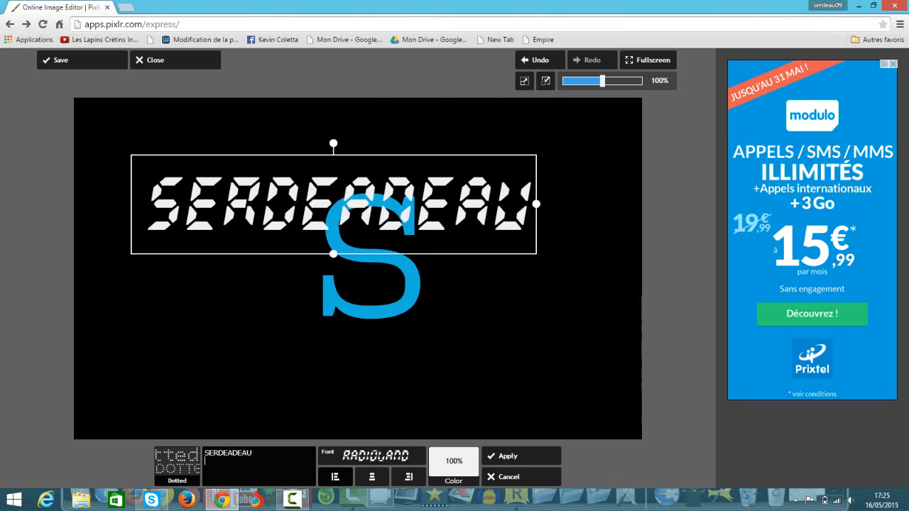
Add "09" on a second line of the text, spaced to sit roughly centered under SERDEADEAU
key(Return)
key(BackSpace)
key(Return)
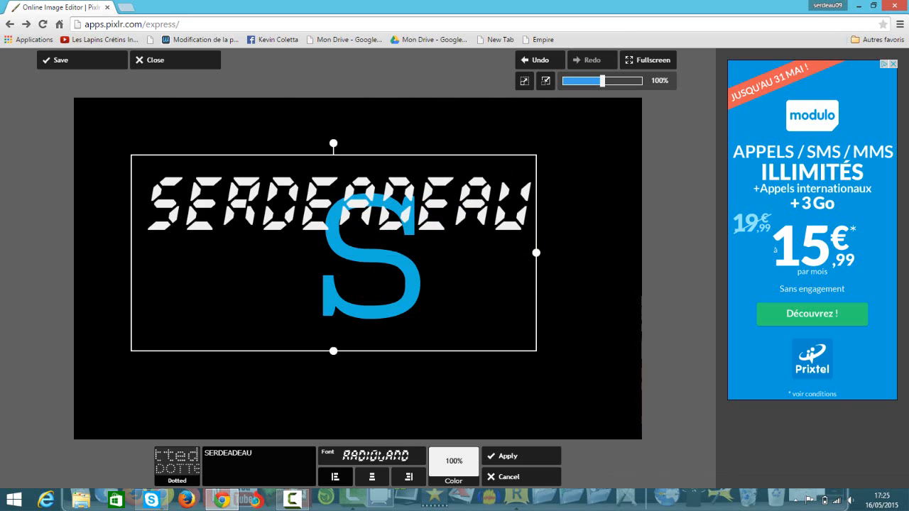
text(0)
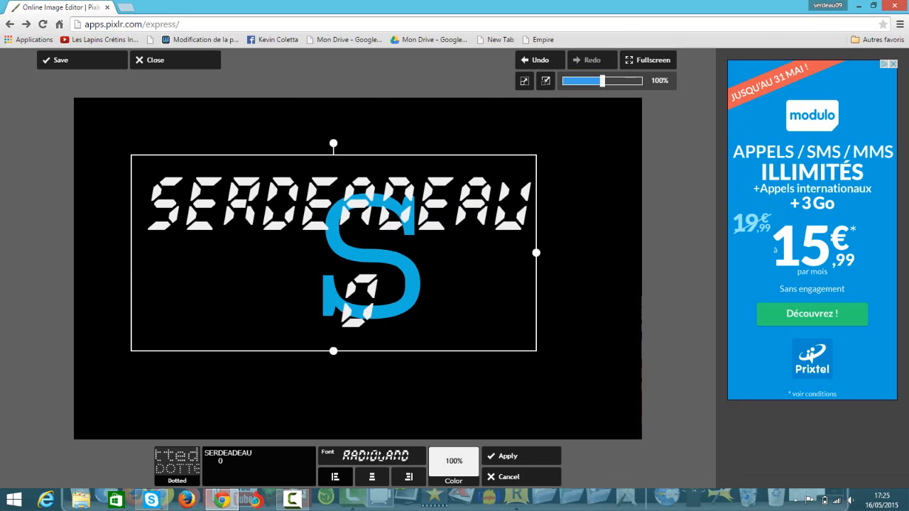
text(9)
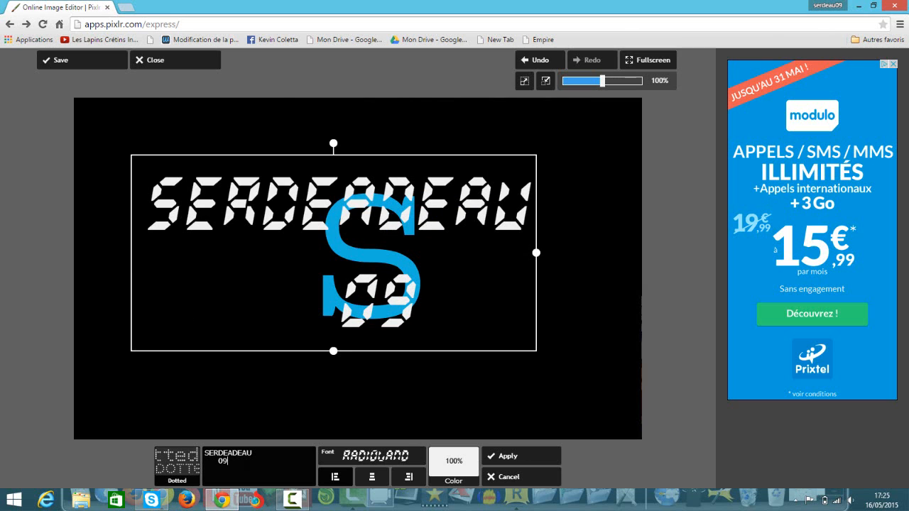
key(BackSpace)
key(BackSpace)
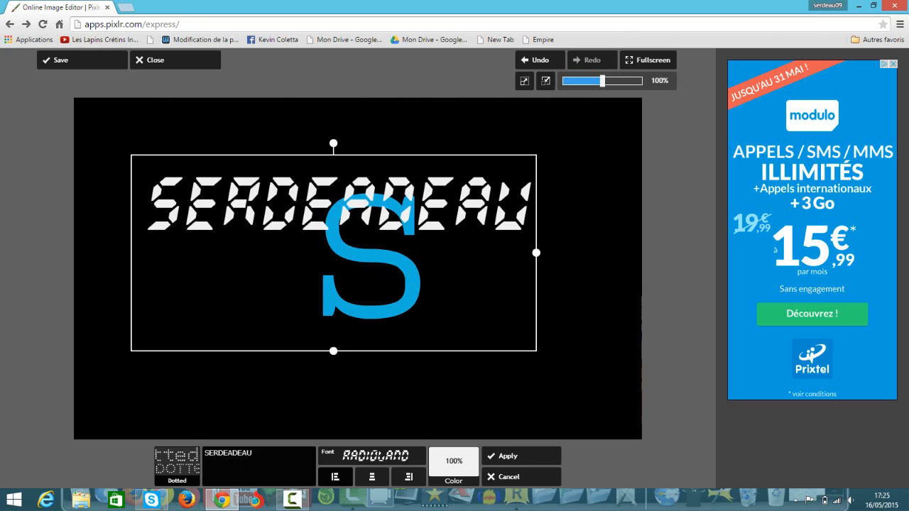
text(09)
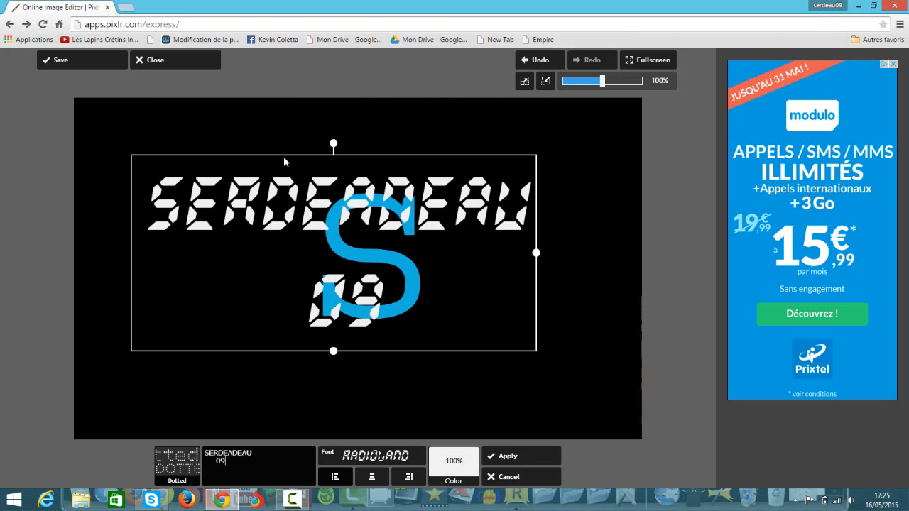
Shrink the channel-name text, tilt it counterclockwise so it rises to the right, and place it beside the upper left of the S
drag(333, 349, 333, 276)
drag(333, 221, 319, 223)
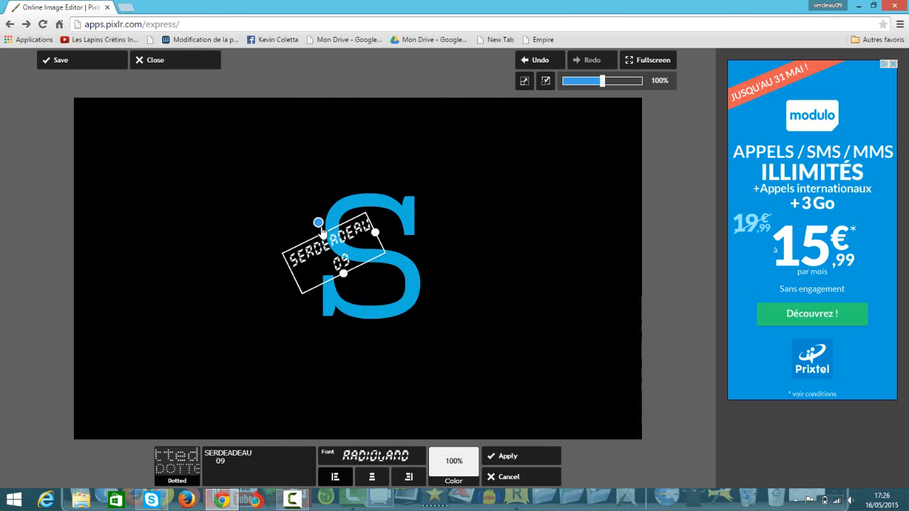
drag(339, 253, 270, 174)
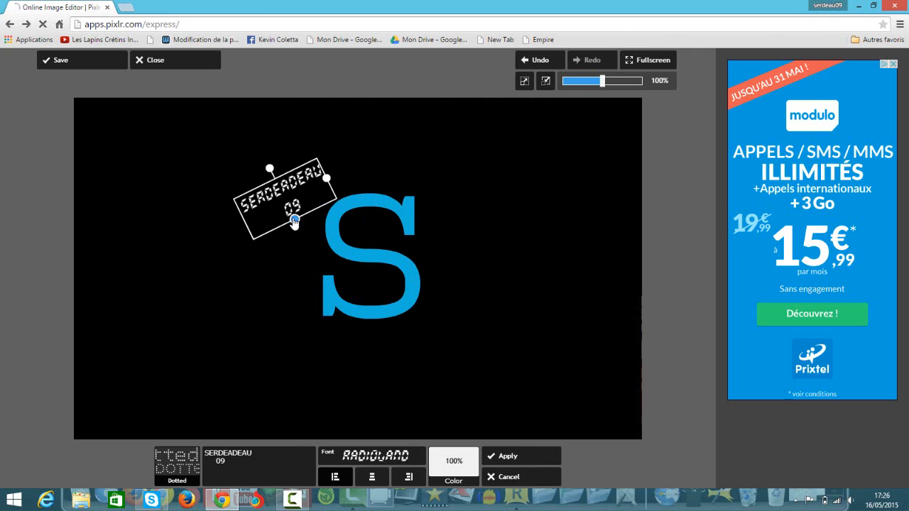
mouse_move(294, 219)
mouse_down()
mouse_move(247, 180)
mouse_move(296, 201)
mouse_move(266, 173)
mouse_move(316, 189)
mouse_move(290, 202)
mouse_up()
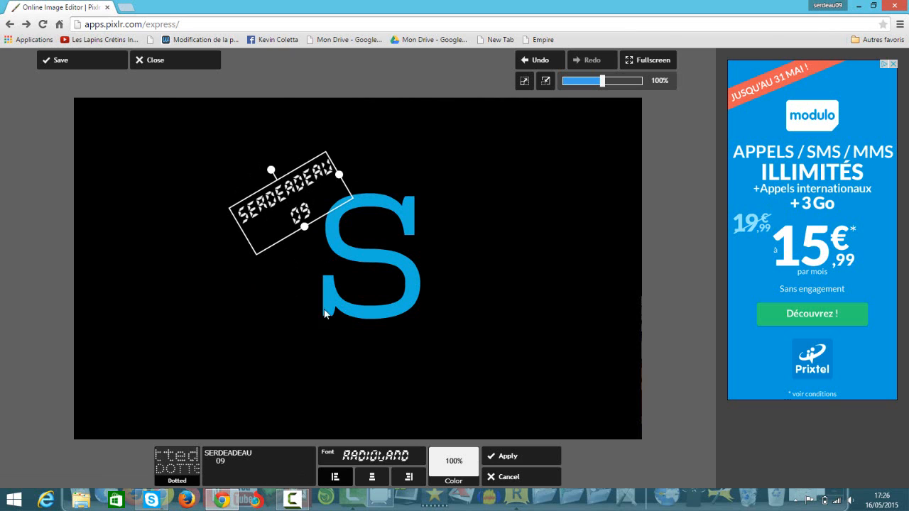
Color the channel-name text dark red at 100% opacity and apply it to the image
click(446, 463)
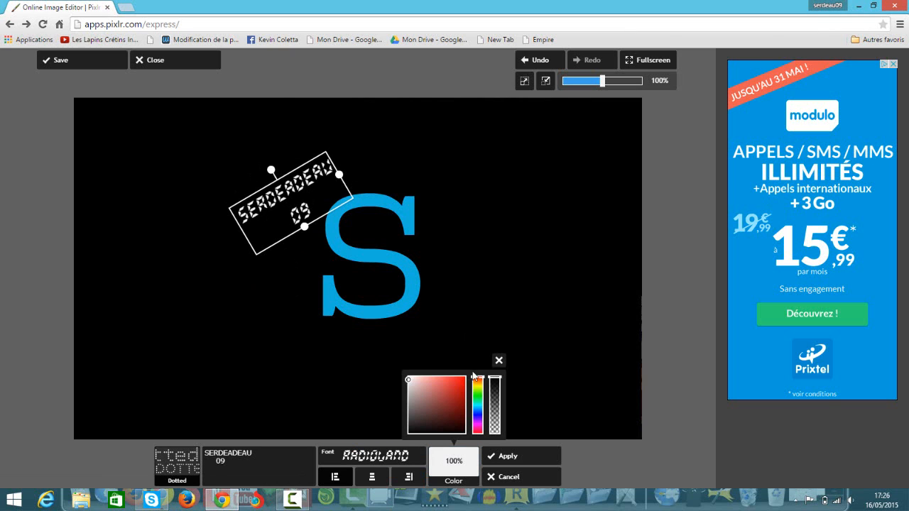
click(462, 394)
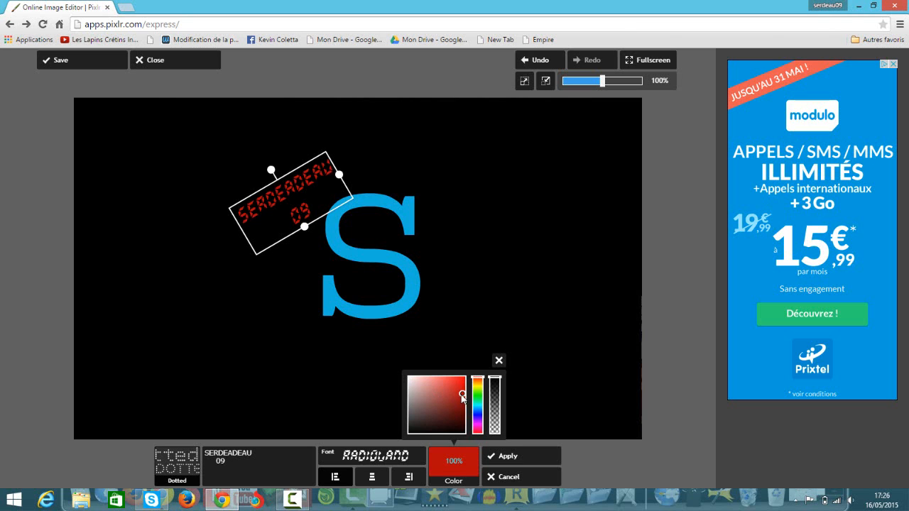
click(527, 454)
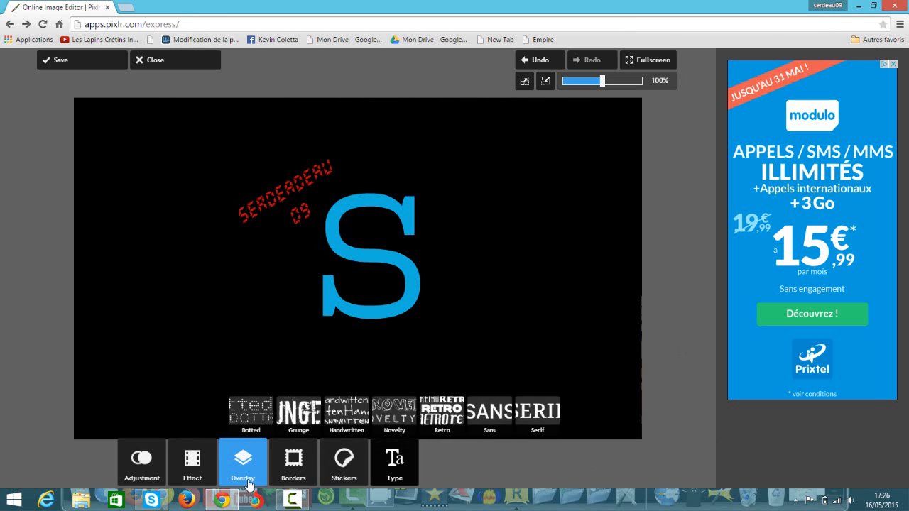
Add the Blue spade sticker from the Symbols set and shrink it into the lower curve of the S
click(344, 461)
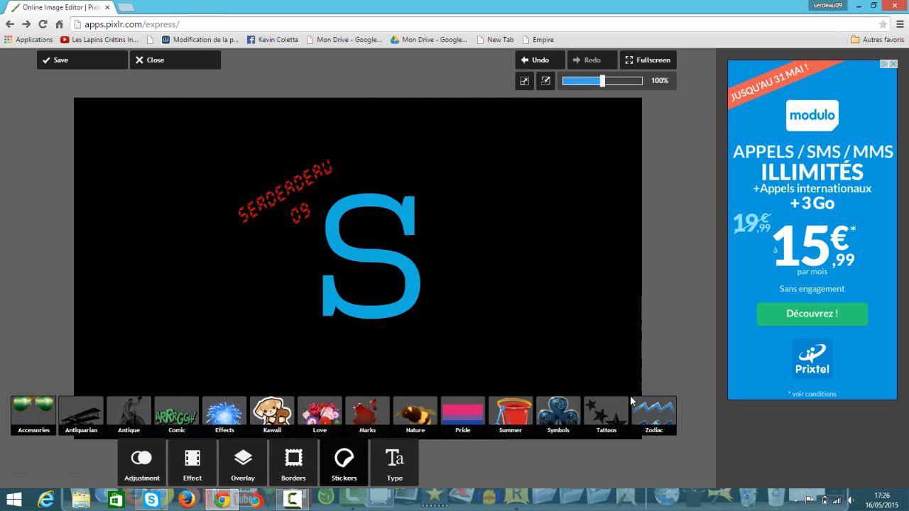
click(559, 416)
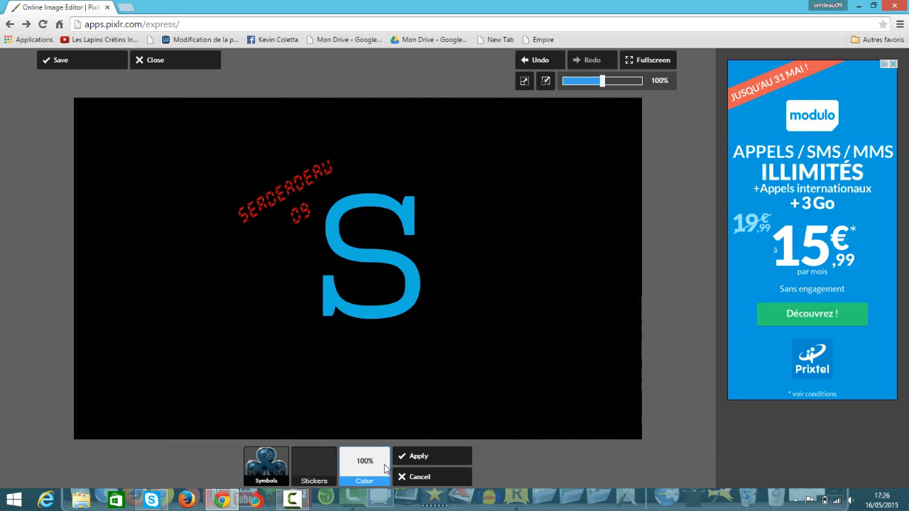
click(257, 470)
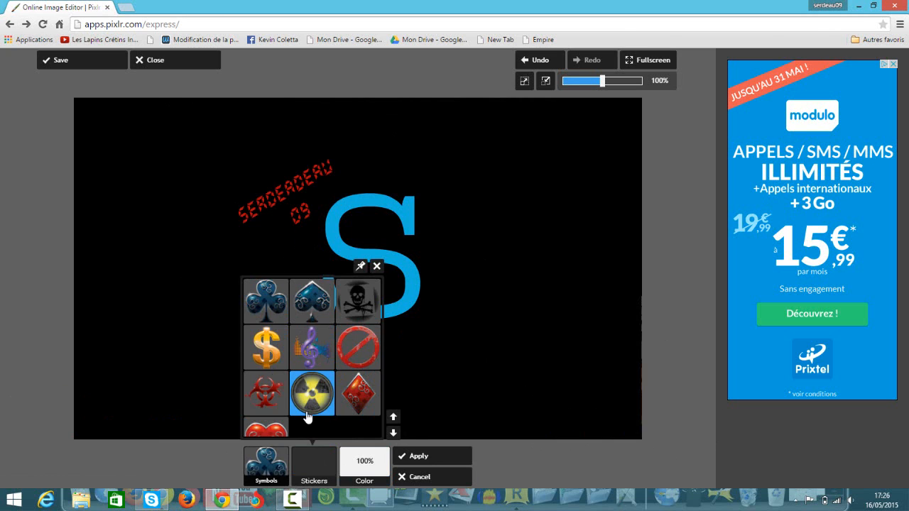
click(391, 435)
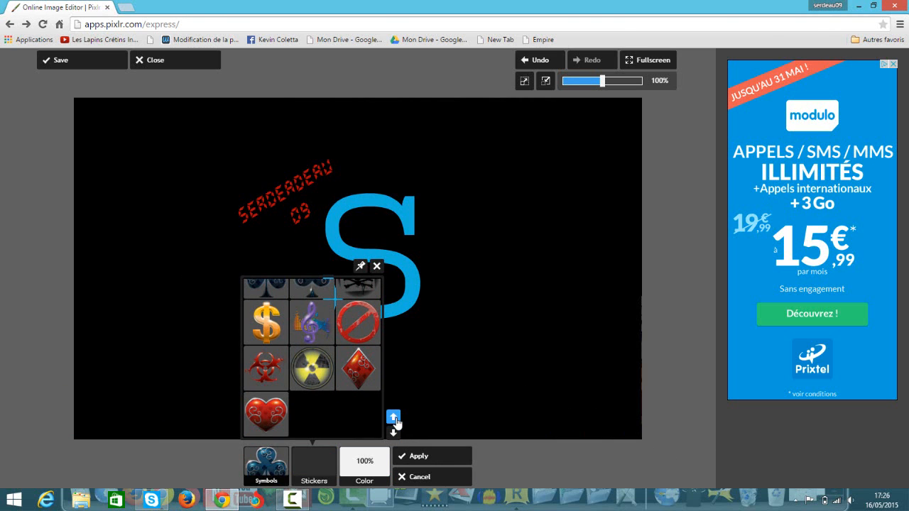
click(394, 417)
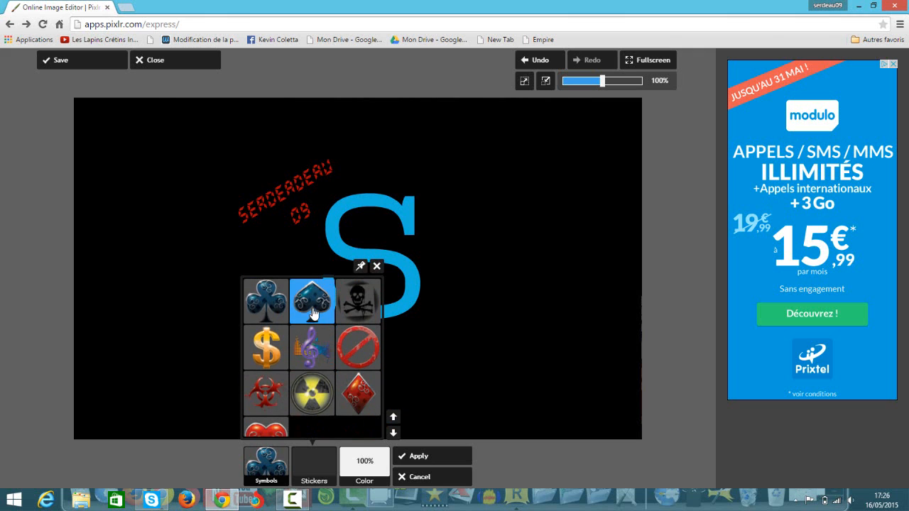
click(312, 310)
drag(300, 342, 376, 284)
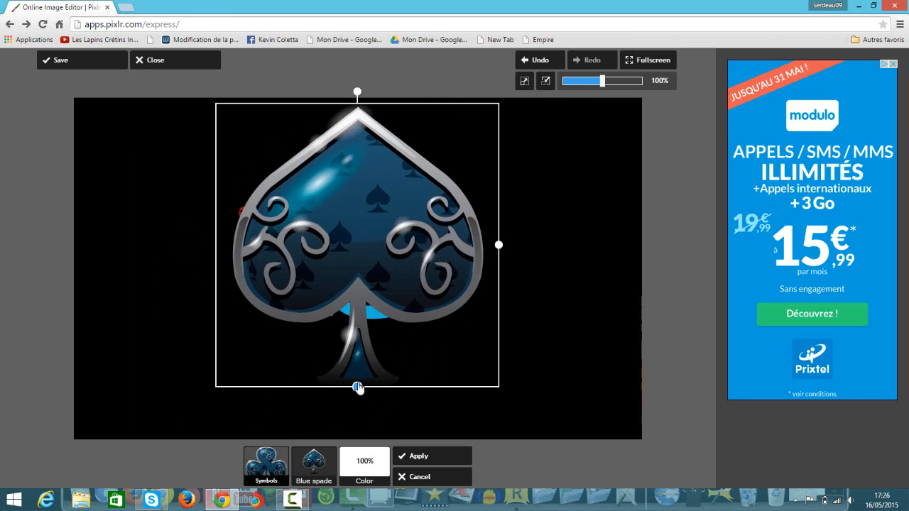
drag(357, 385, 368, 285)
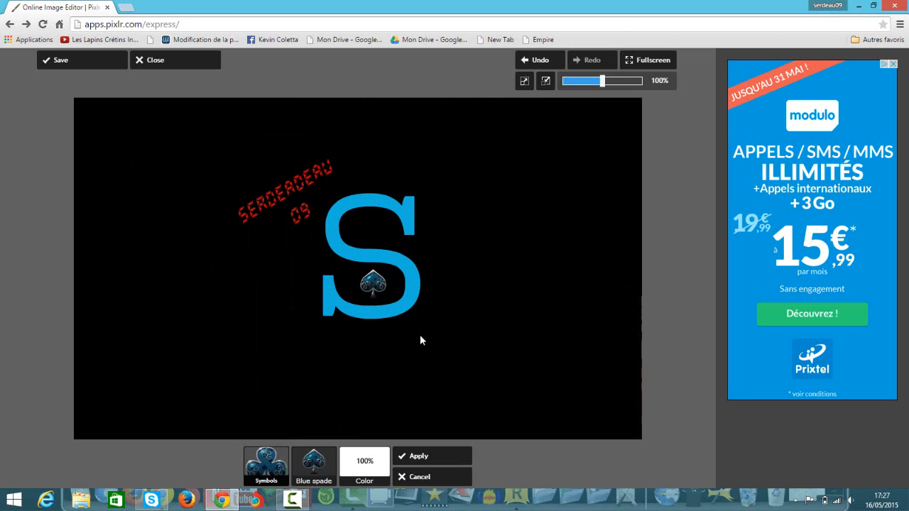
Try the Blue club in place of the spade sticker and switch back to Blue spade
click(274, 476)
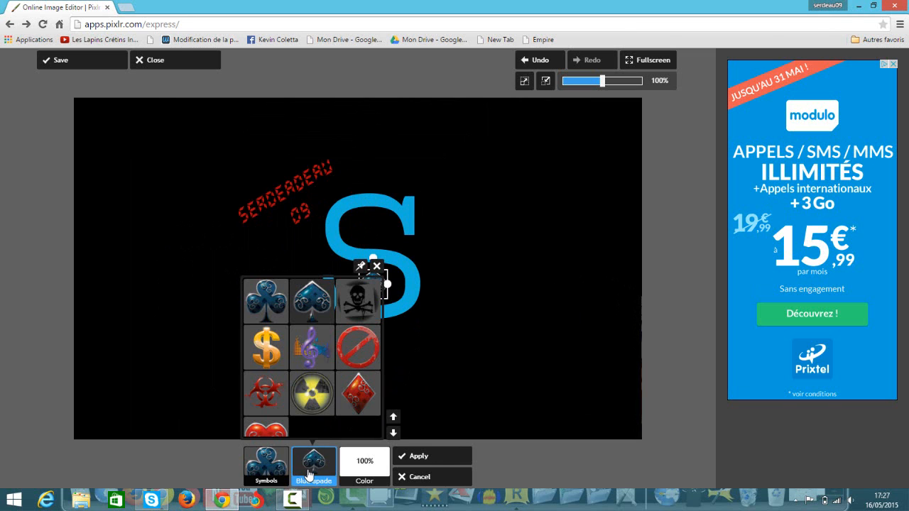
click(275, 311)
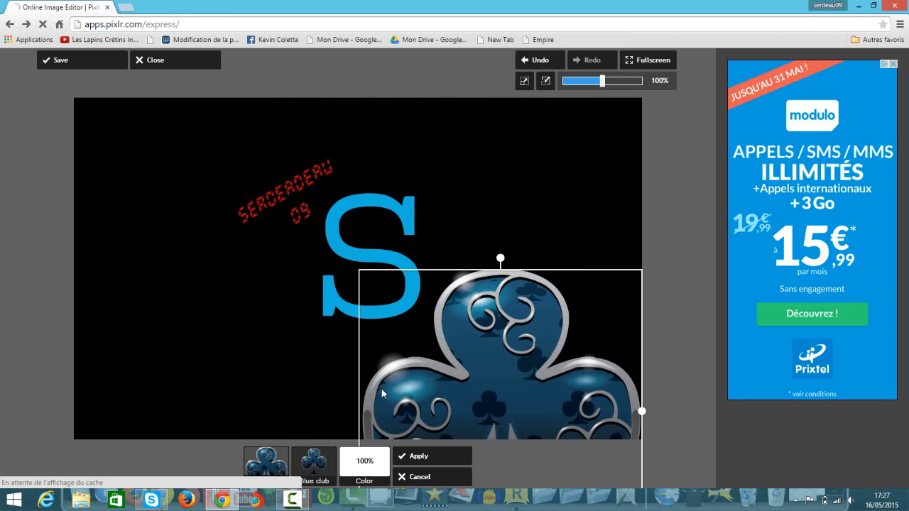
click(325, 464)
click(300, 321)
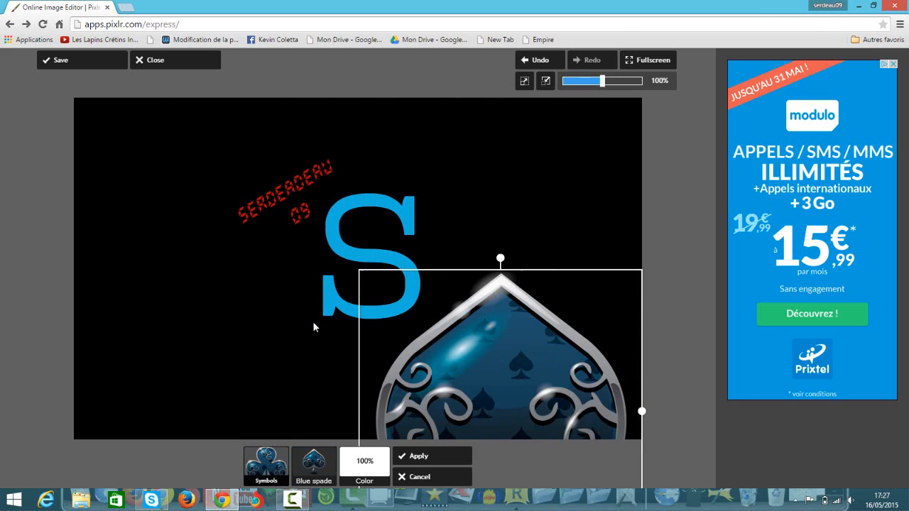
Move and shrink the Blue spade sticker to fit inside the lower curve of the S and apply it
drag(453, 366, 343, 198)
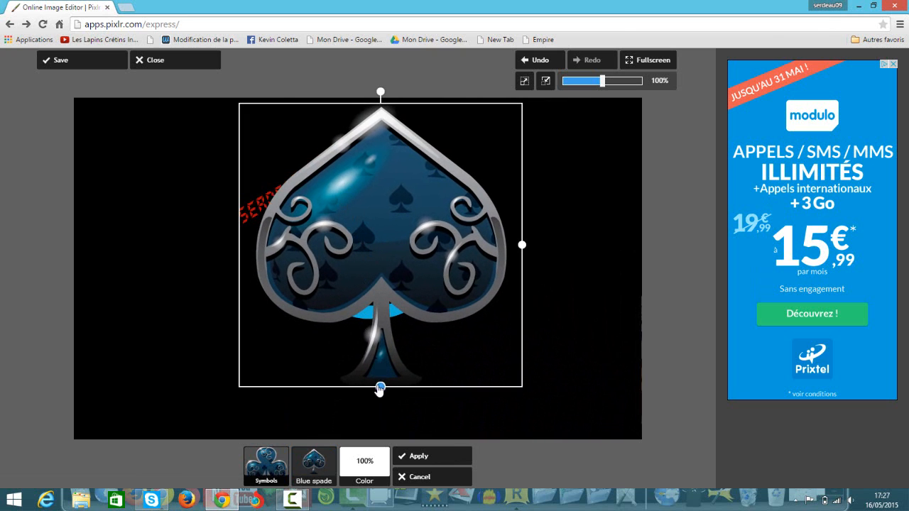
drag(381, 387, 373, 285)
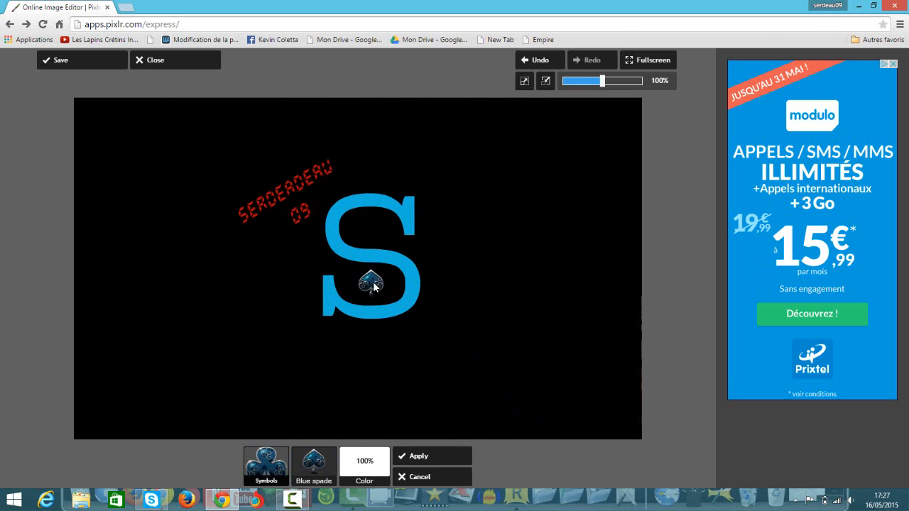
click(429, 458)
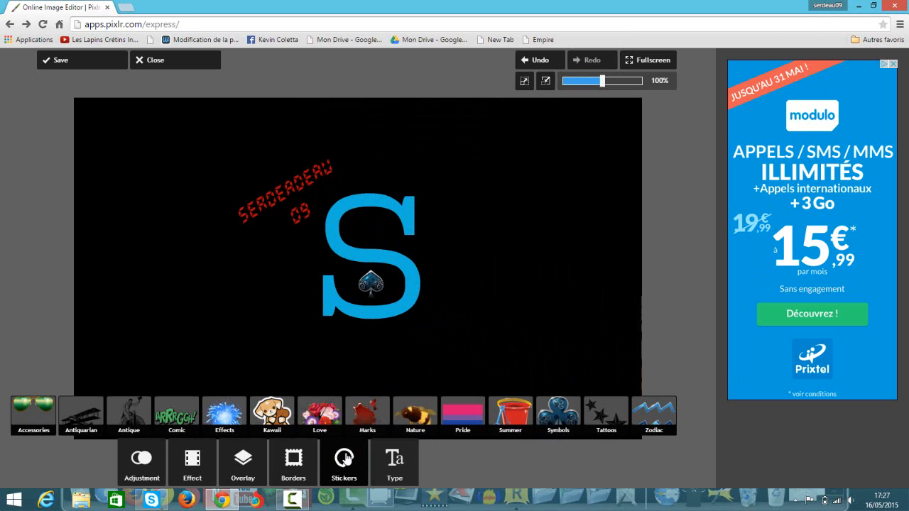
Add the Blue club sticker from the Symbols set, shrink it into the upper curve of the S, and apply it
click(554, 415)
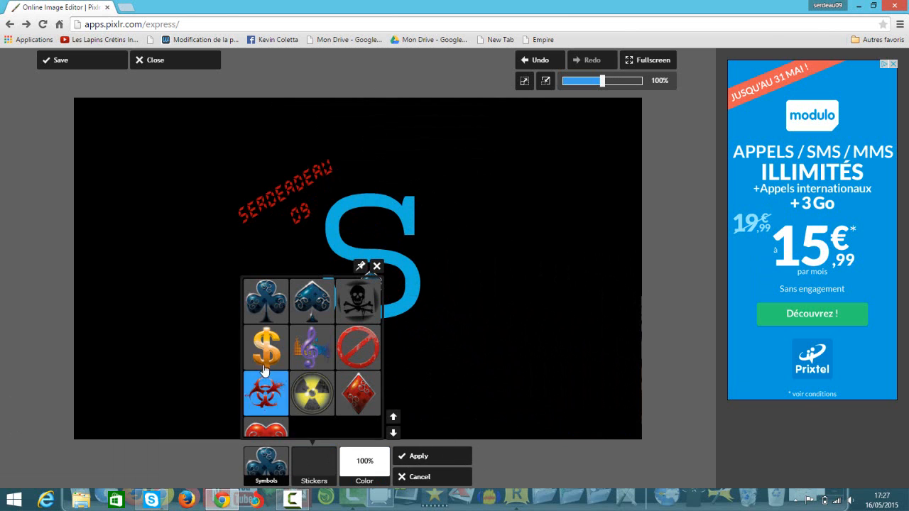
click(269, 303)
drag(309, 311, 360, 260)
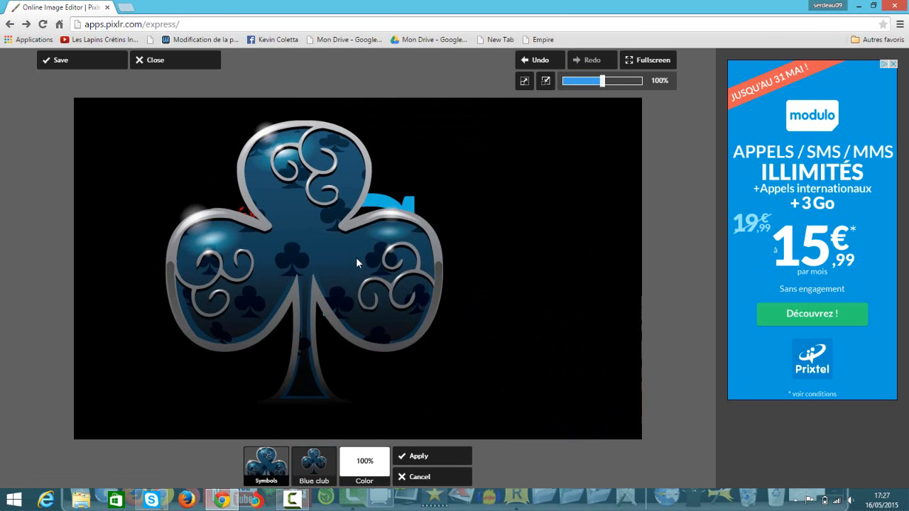
drag(328, 380, 327, 370)
drag(459, 238, 378, 238)
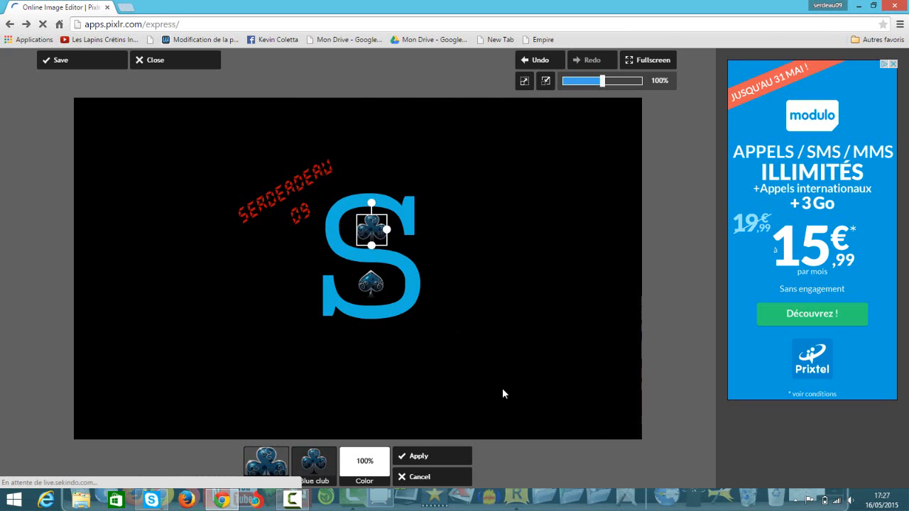
click(462, 456)
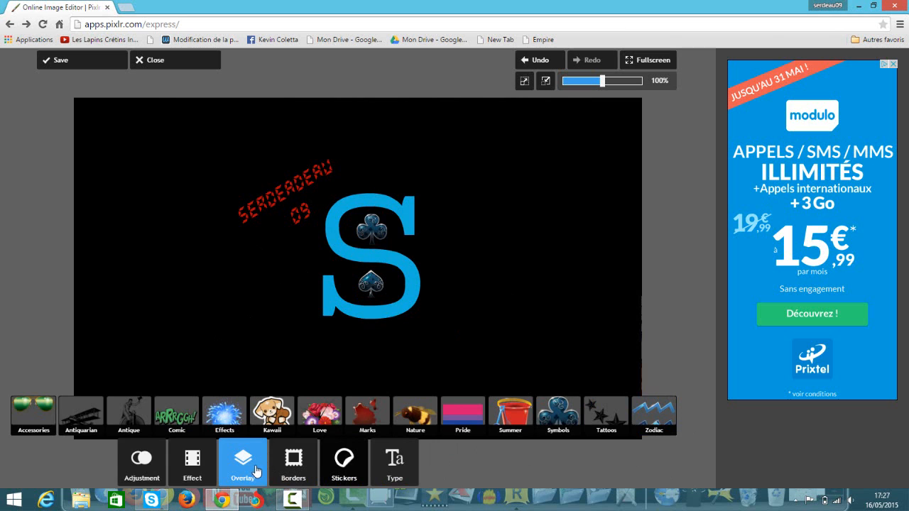
Try the Forward overlay from the Chem burn set at amount 100 and cancel it
click(202, 463)
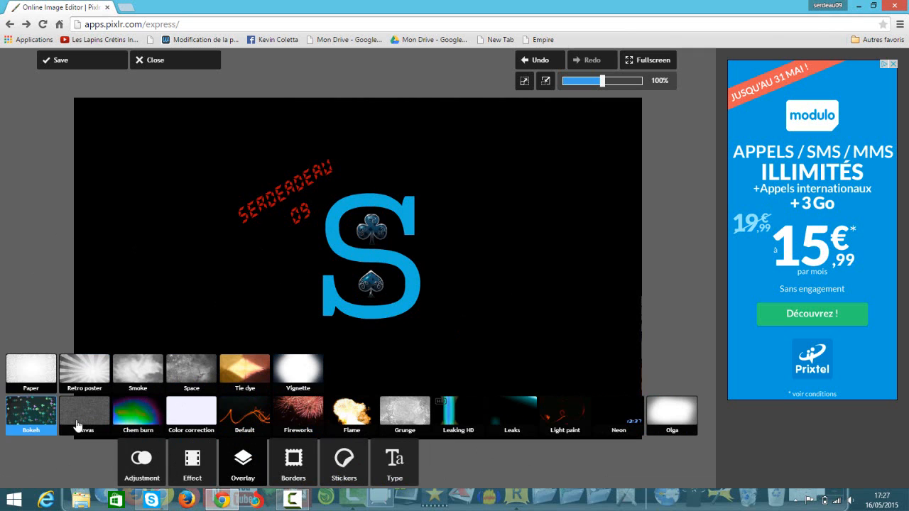
click(131, 422)
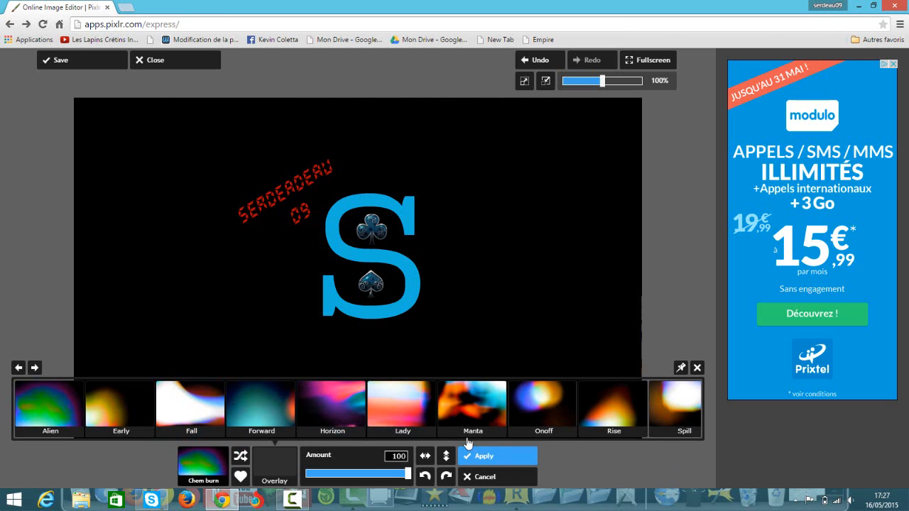
click(271, 415)
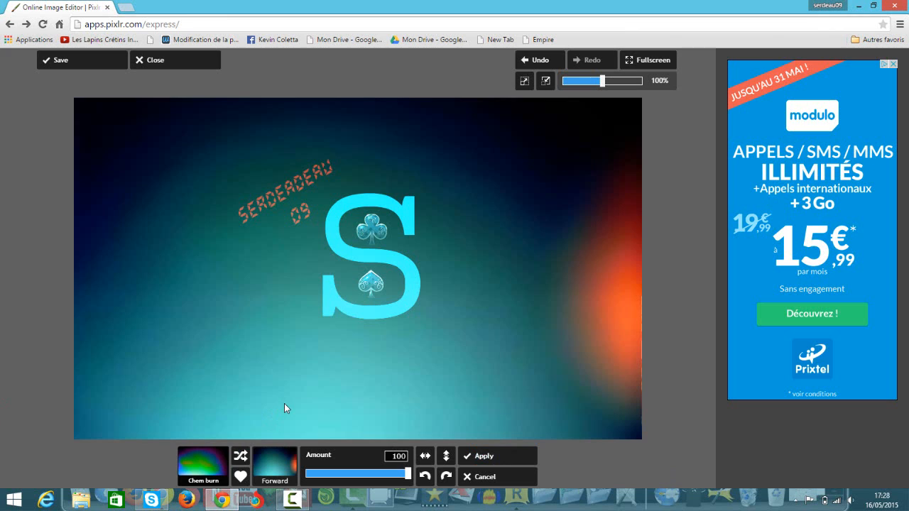
click(277, 463)
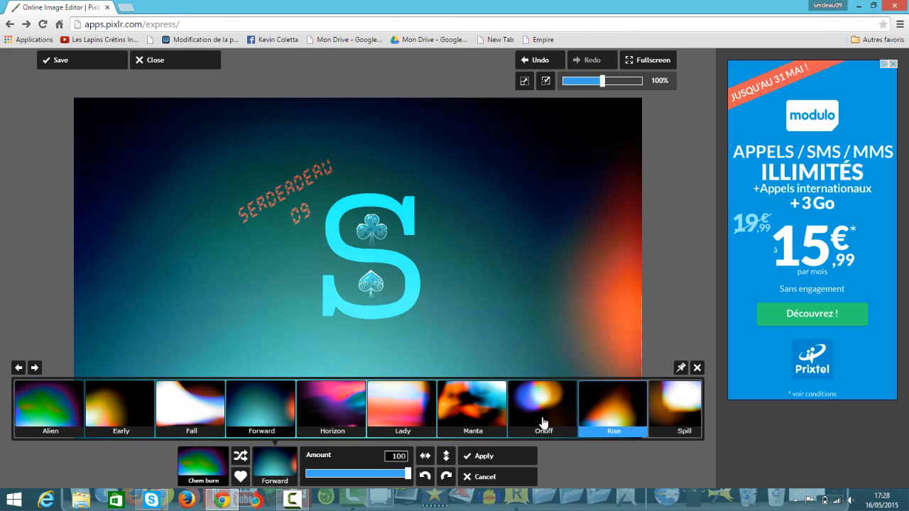
drag(543, 422, 474, 420)
drag(340, 428, 599, 449)
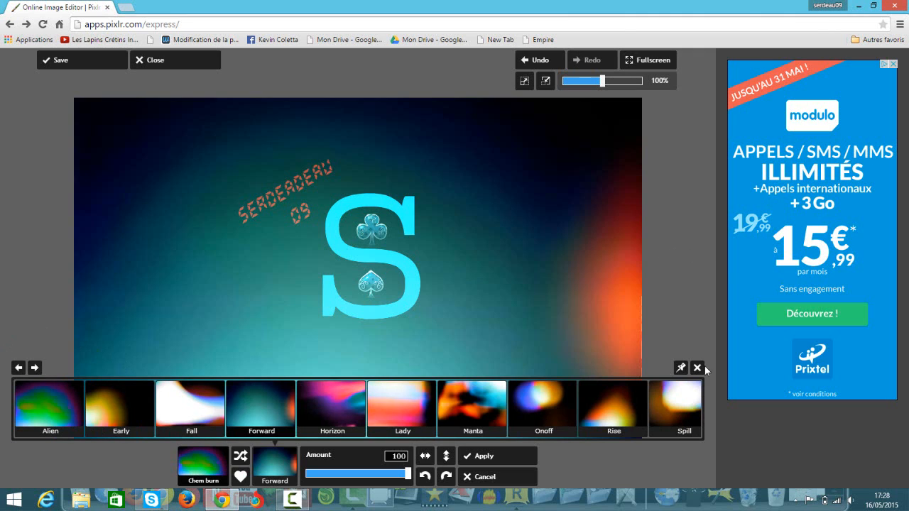
click(521, 479)
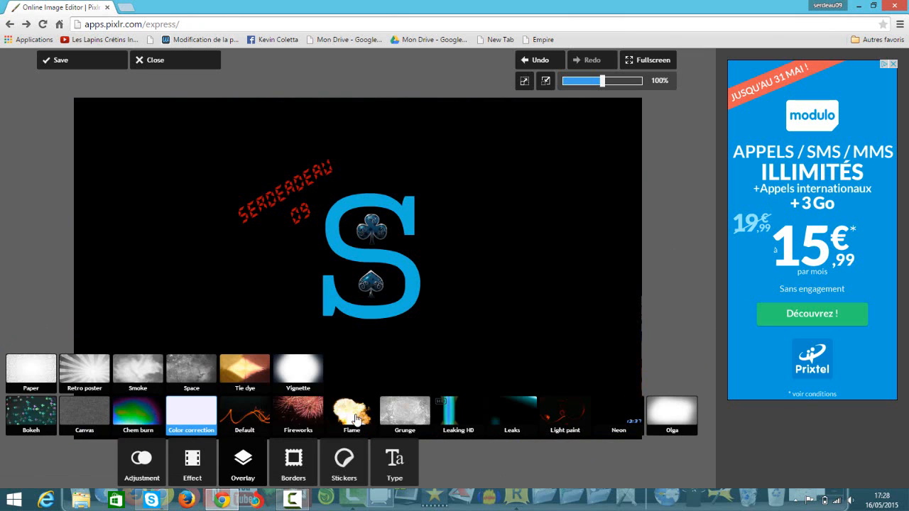
Apply the Ufo overlay from the Leaks set at amount 100 to the logo
click(514, 417)
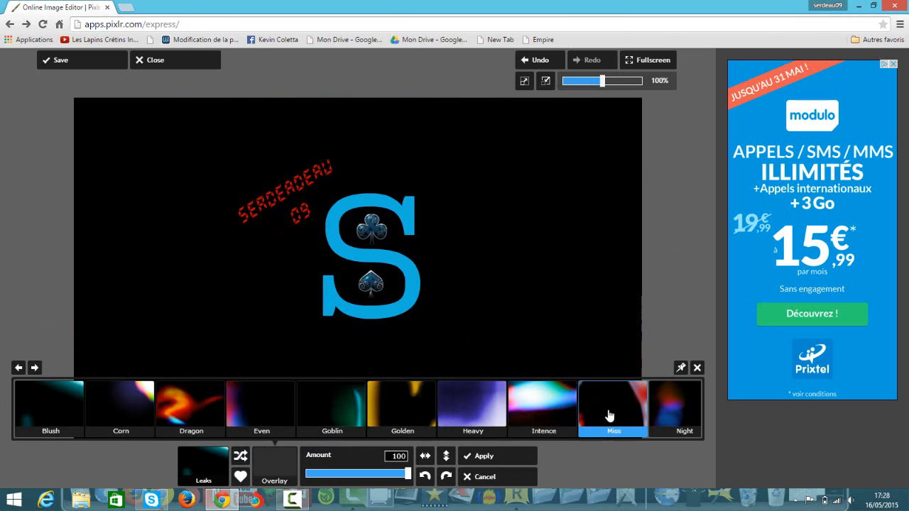
drag(610, 417, 3, 404)
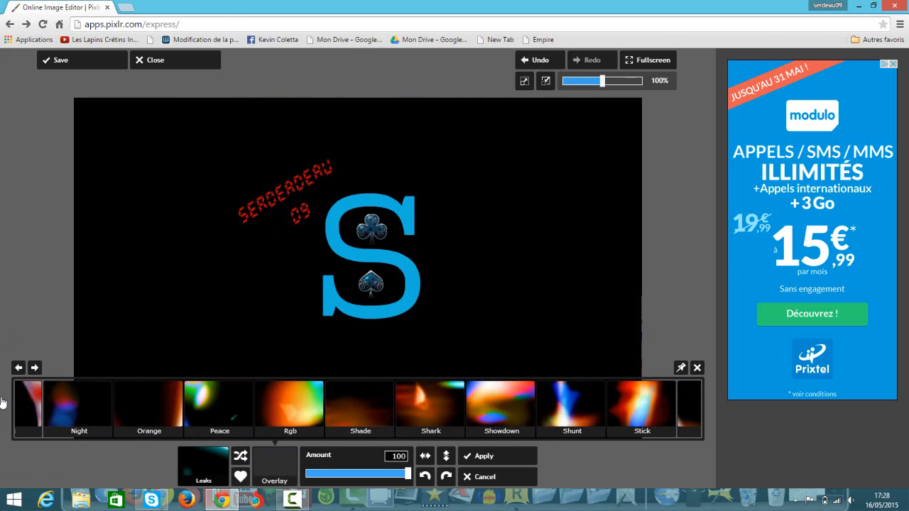
drag(670, 401, 391, 406)
click(642, 416)
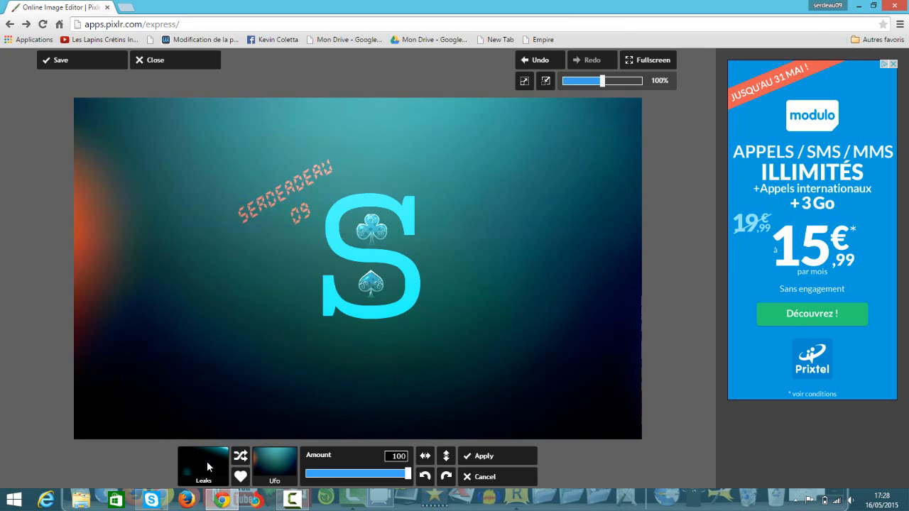
click(483, 456)
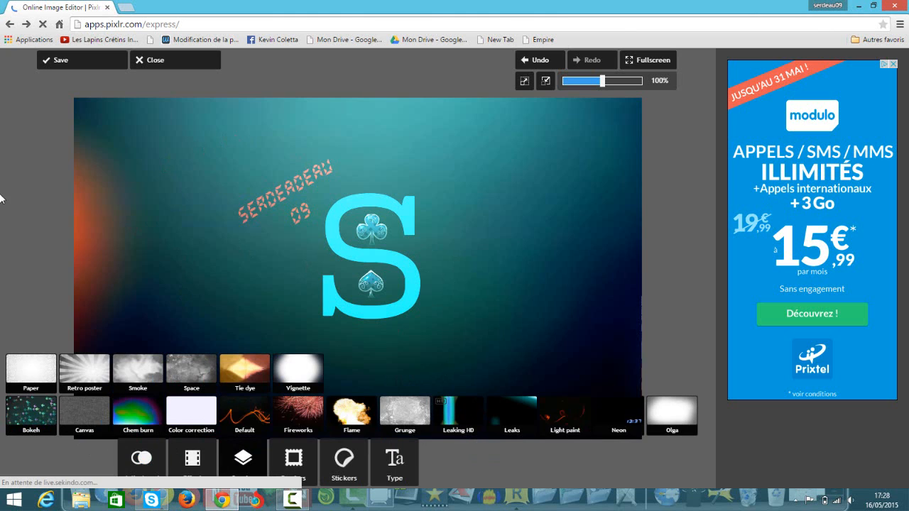
Try the Sanna, Roxy and Alex effects from the Subtle set, and apply the Ian effect at amount 100
click(193, 460)
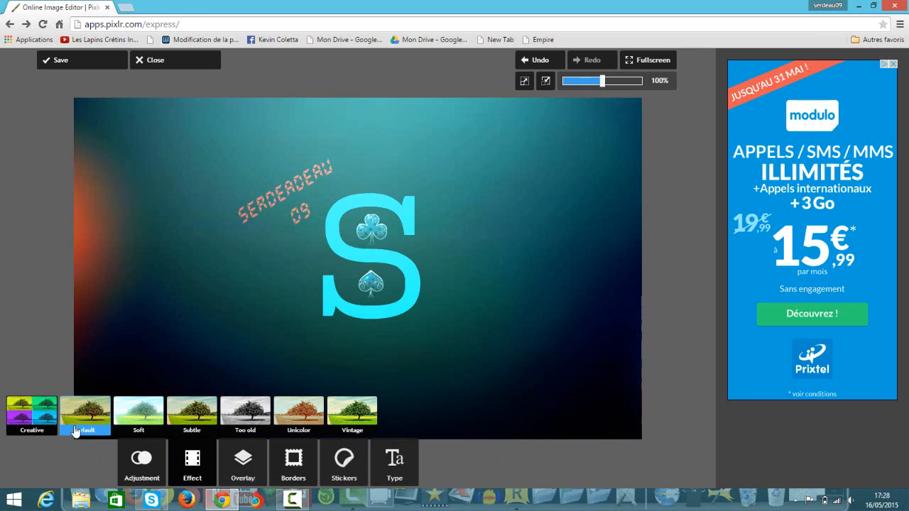
click(172, 429)
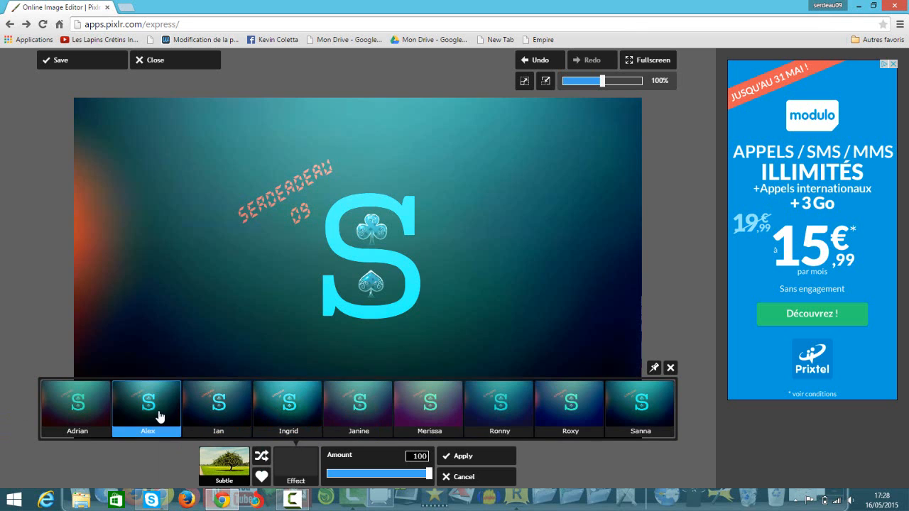
click(655, 417)
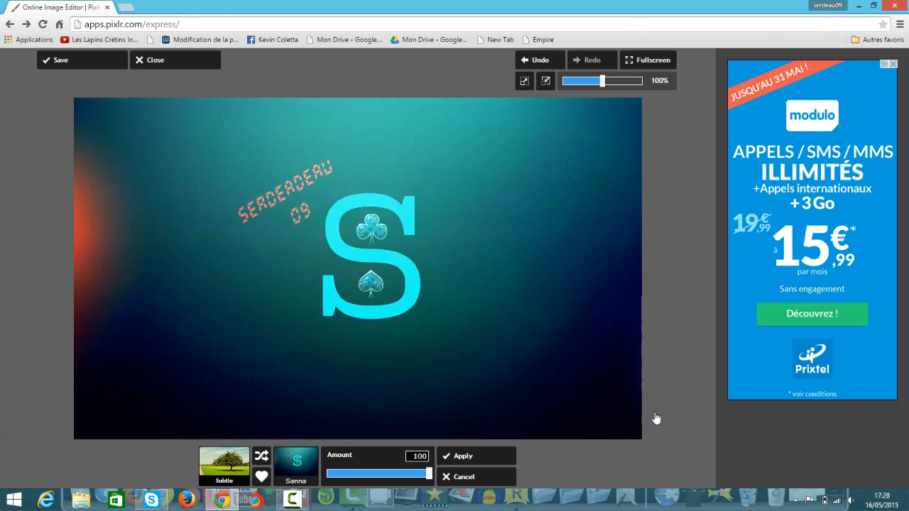
click(301, 477)
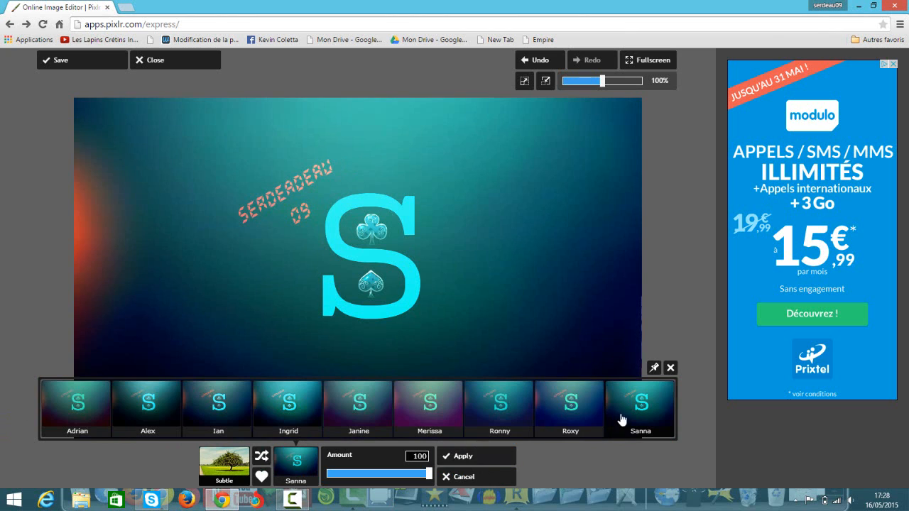
click(566, 419)
click(295, 456)
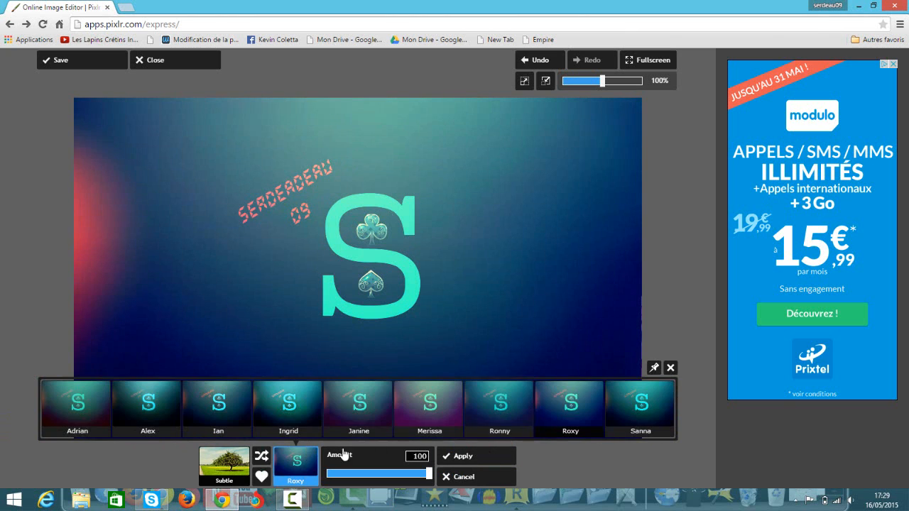
click(198, 416)
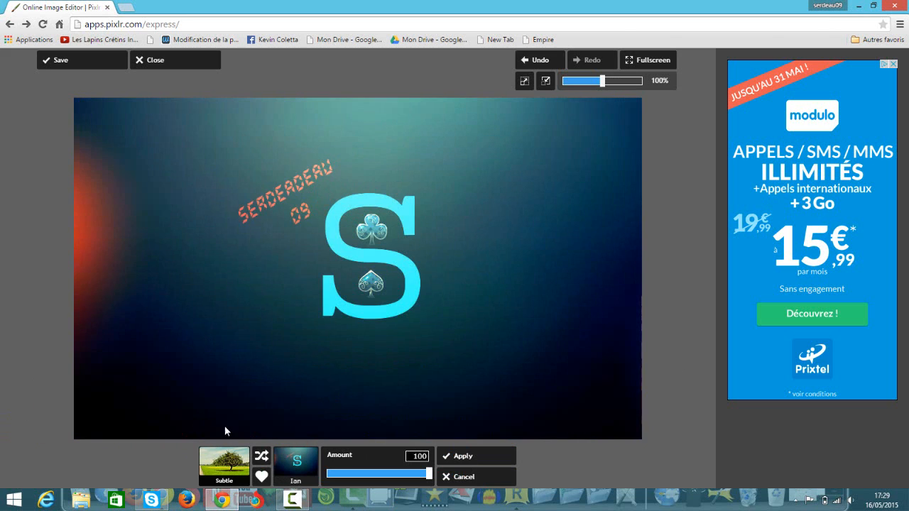
click(295, 462)
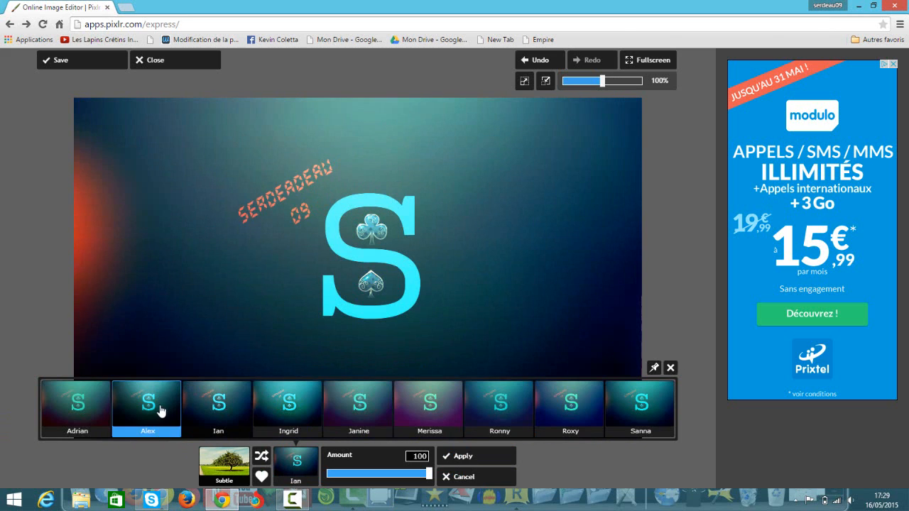
click(157, 405)
click(295, 462)
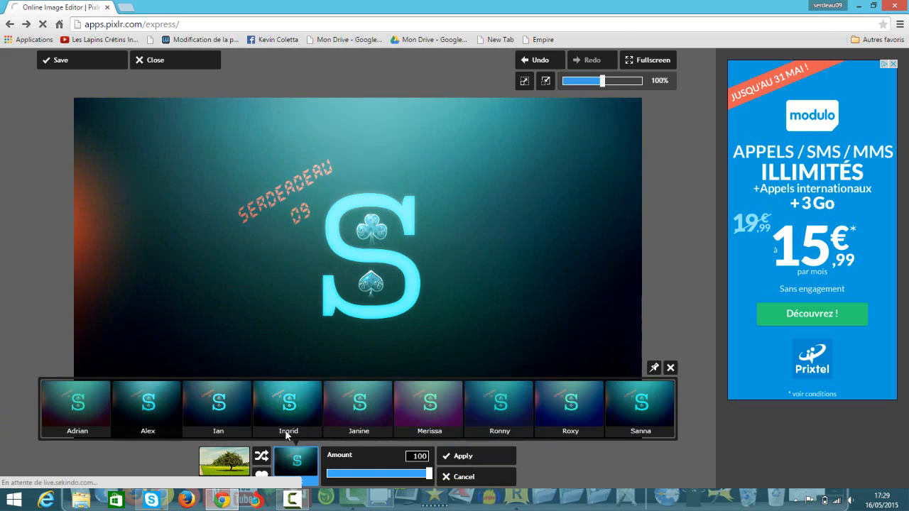
click(229, 411)
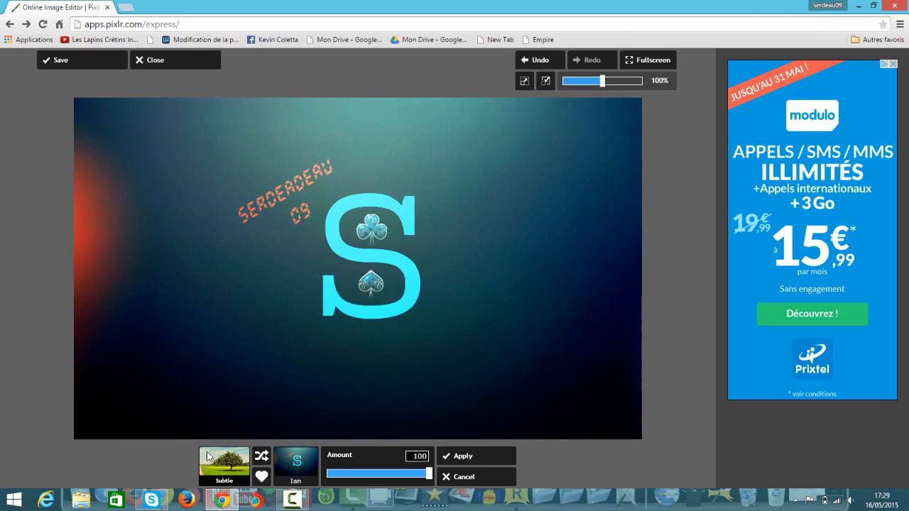
click(455, 458)
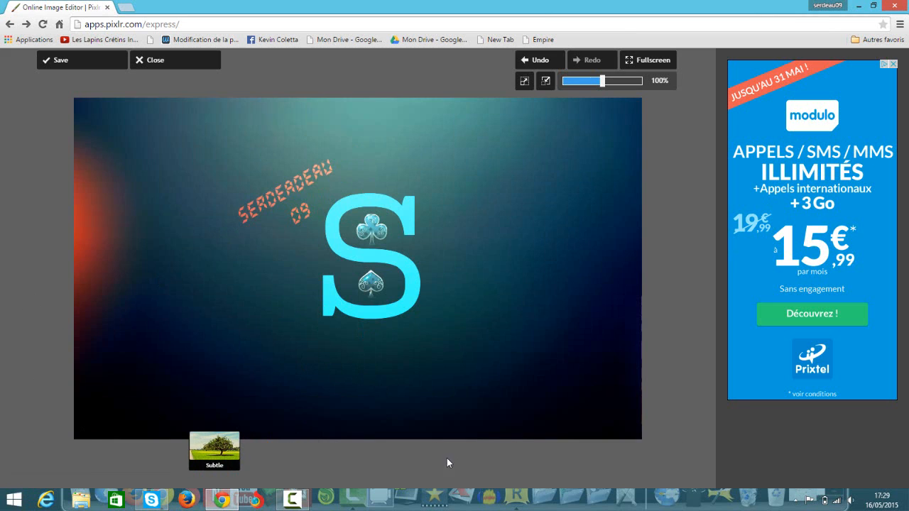
Try the Ball border from the Film set at amount 100 and cancel it
click(136, 460)
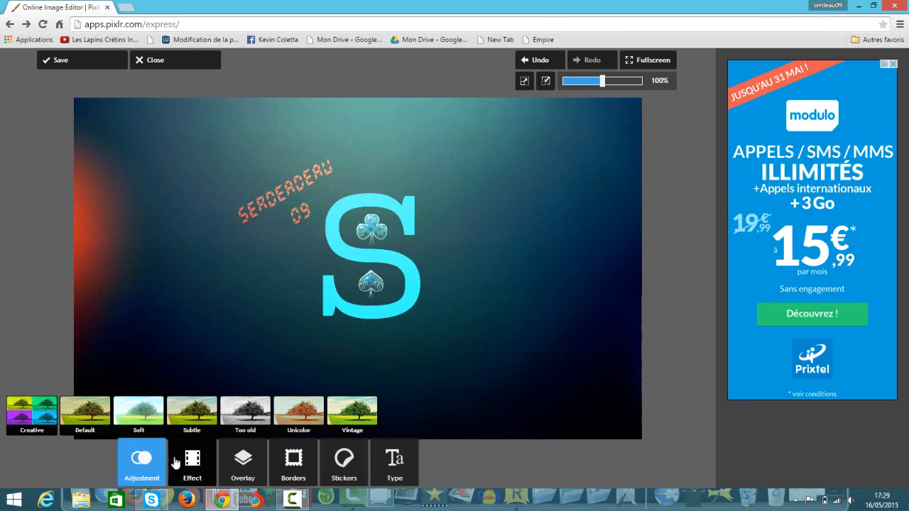
click(298, 479)
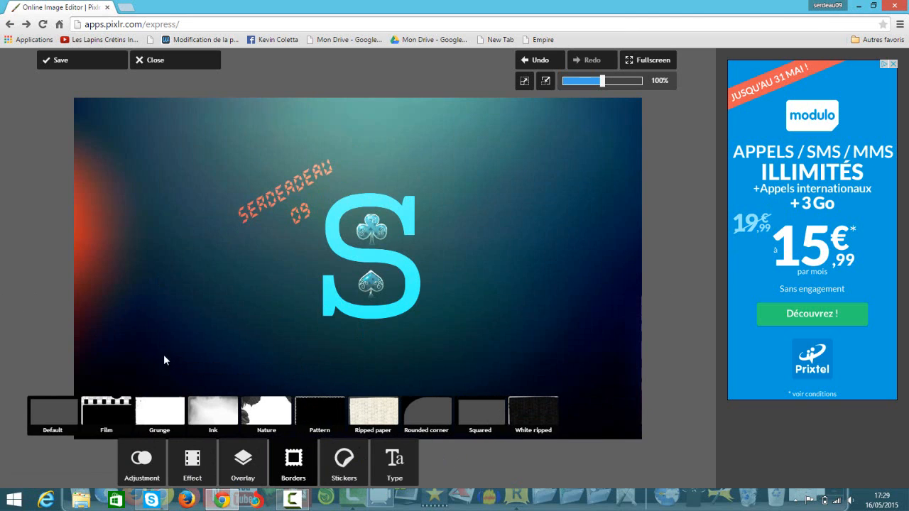
click(98, 412)
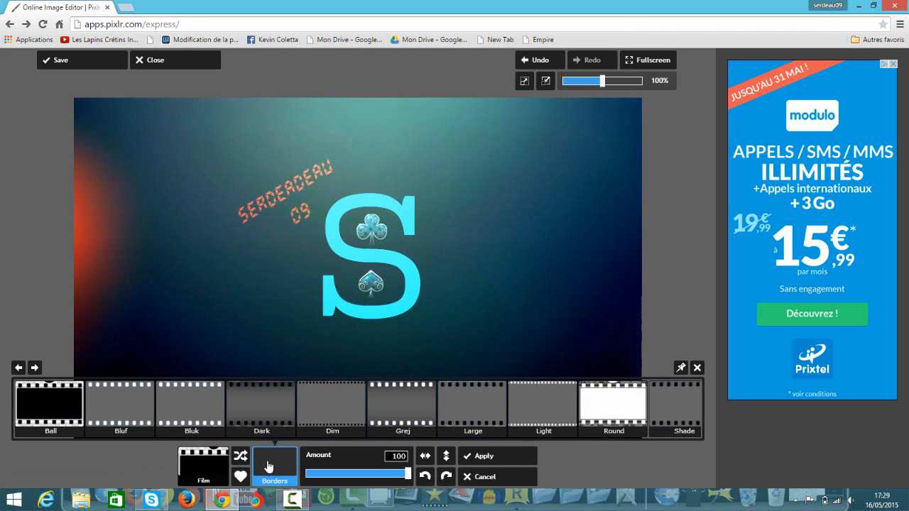
click(625, 412)
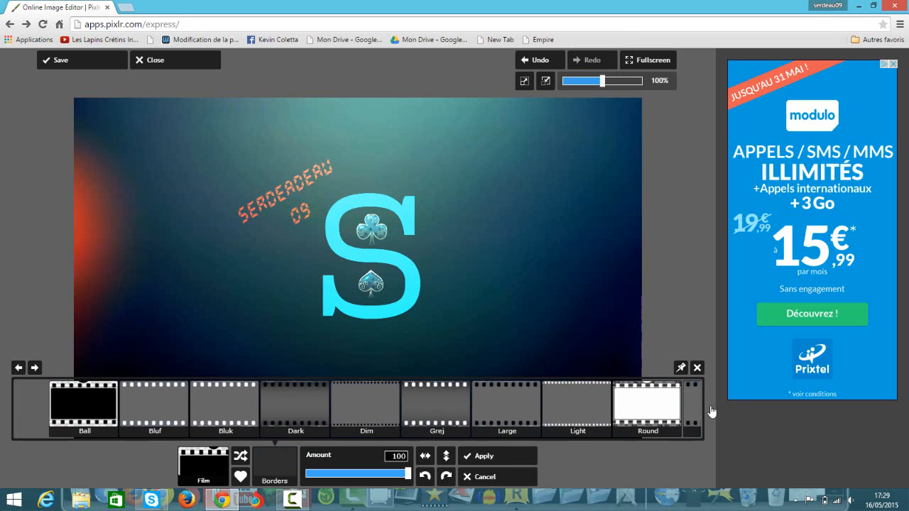
click(43, 422)
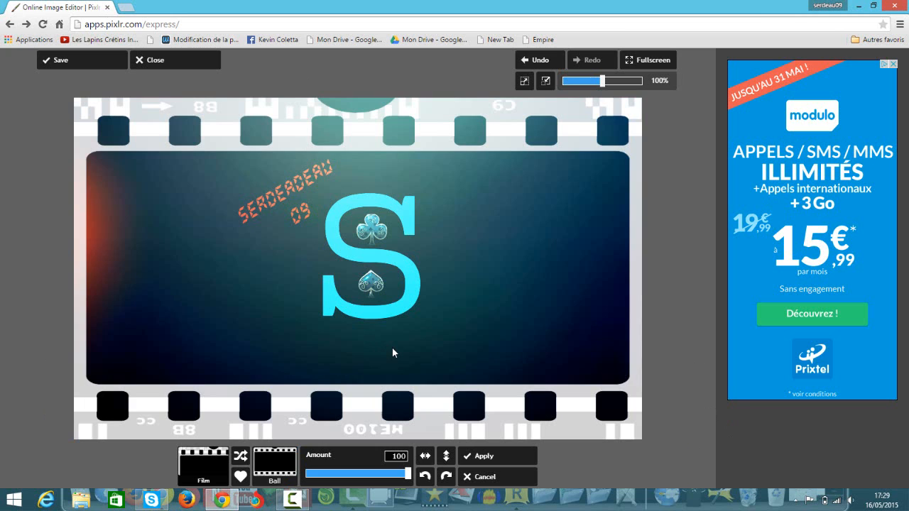
click(524, 485)
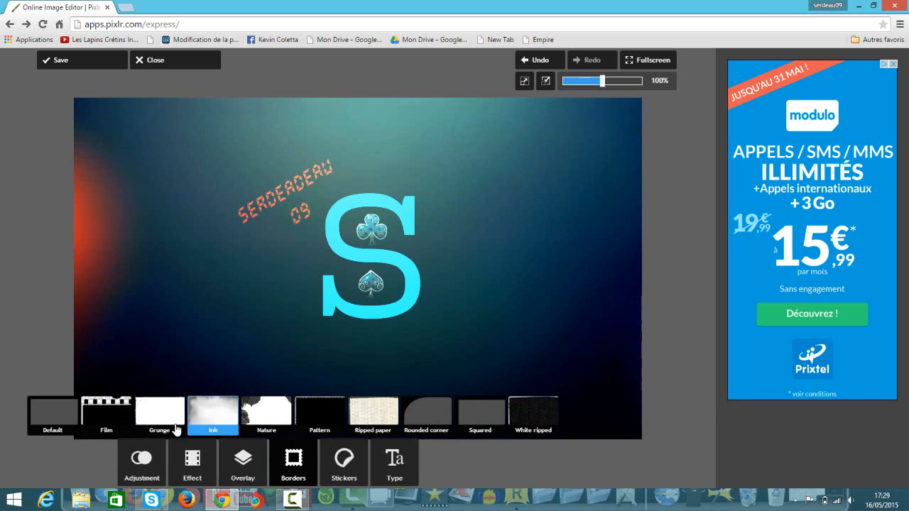
Apply the Flower border from the Grunge set at amount 100 around the image
click(169, 425)
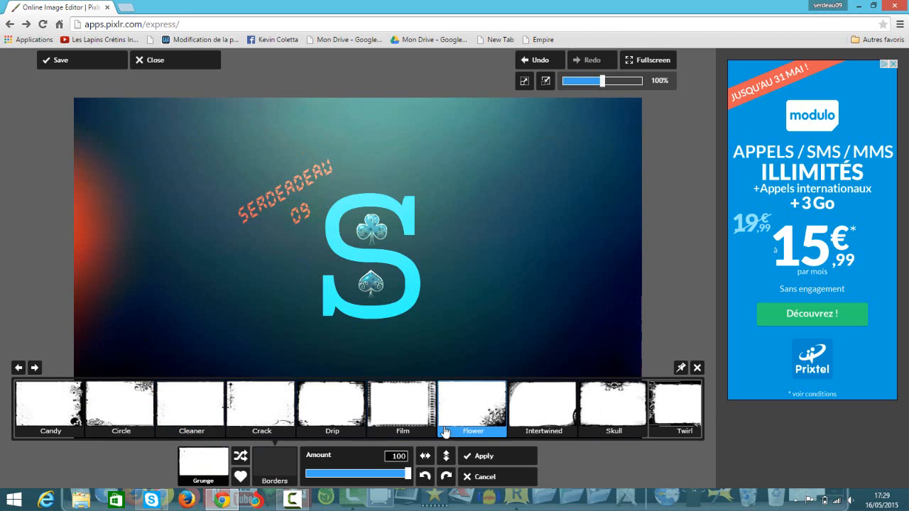
click(467, 425)
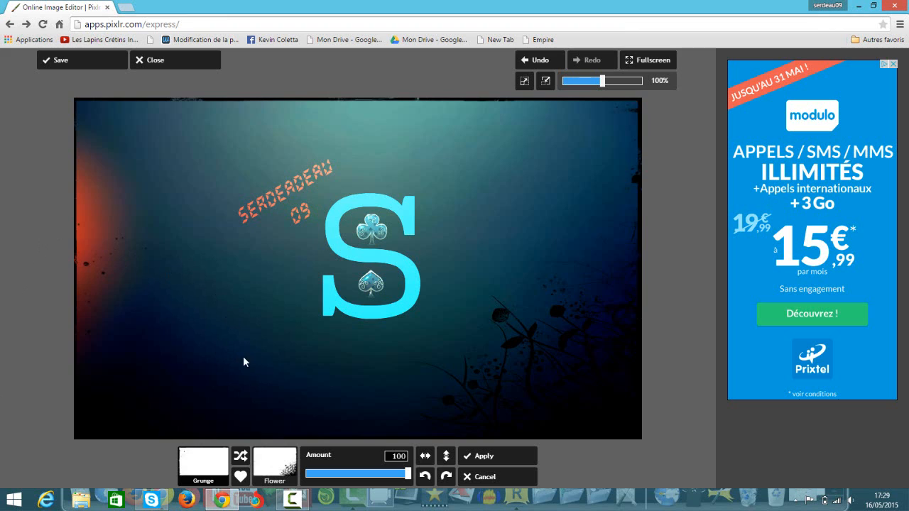
click(486, 462)
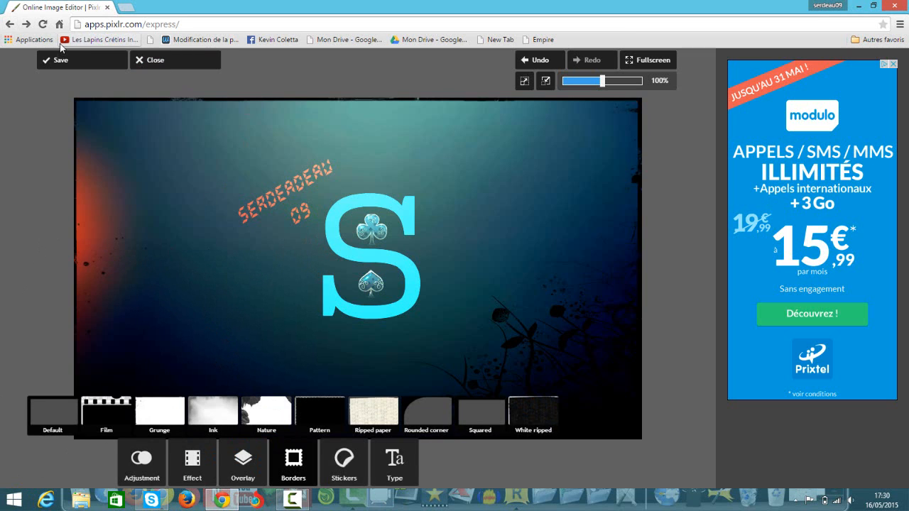
Set the image's export quality to 100 and start saving it to the computer
click(97, 65)
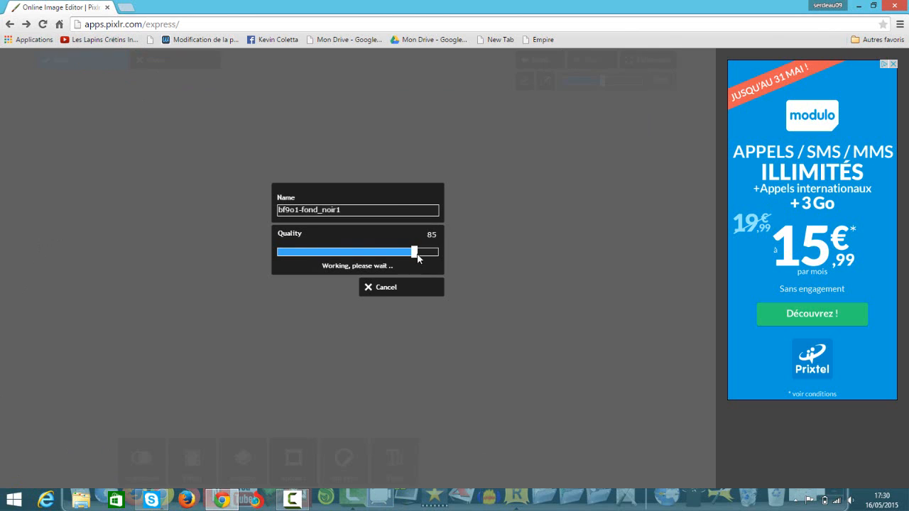
drag(416, 260, 491, 256)
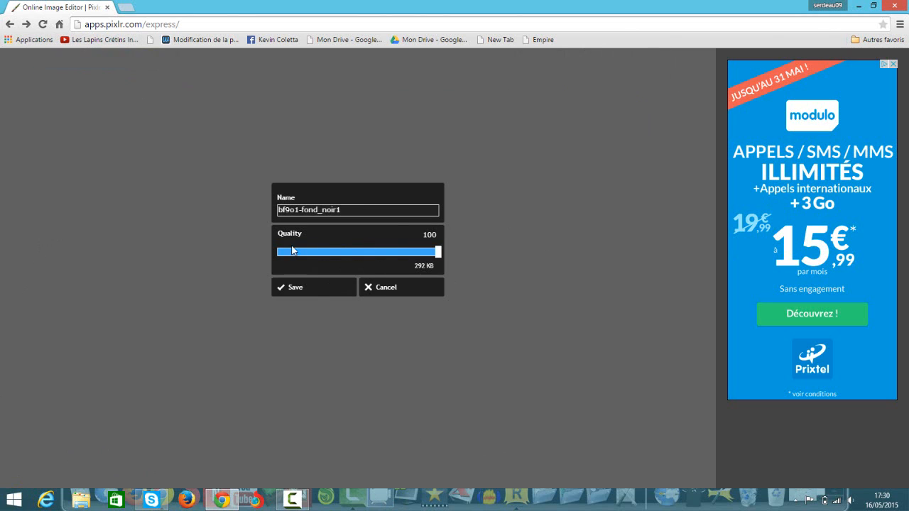
click(311, 289)
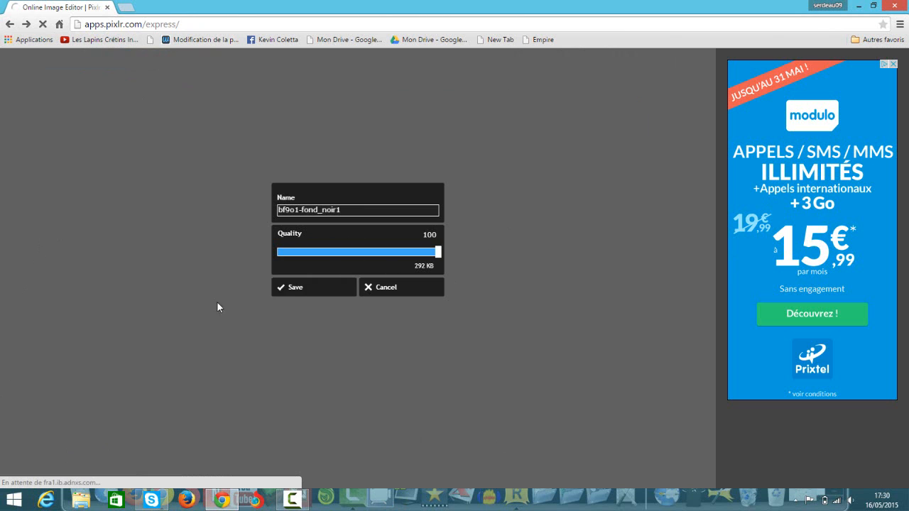
click(309, 289)
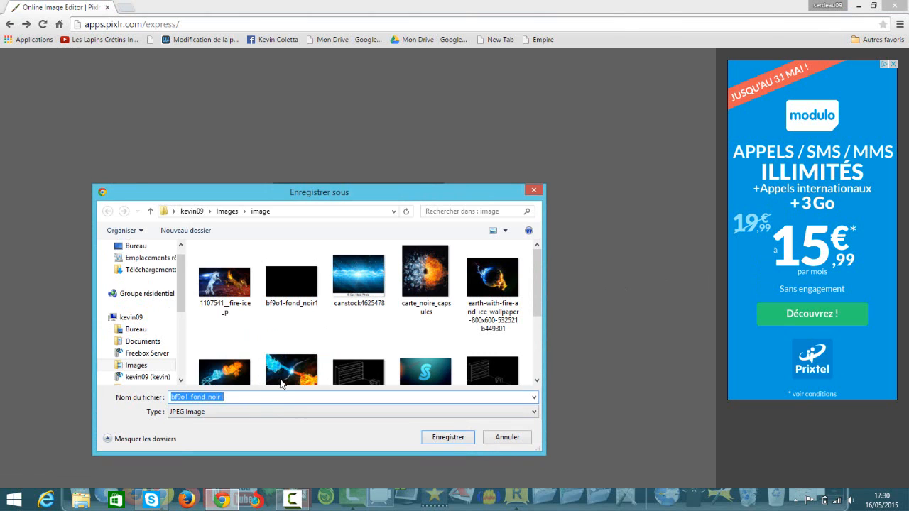
Save the JPEG in the image youtube folder under Images with the file name IMAGE YOTUBE
click(142, 331)
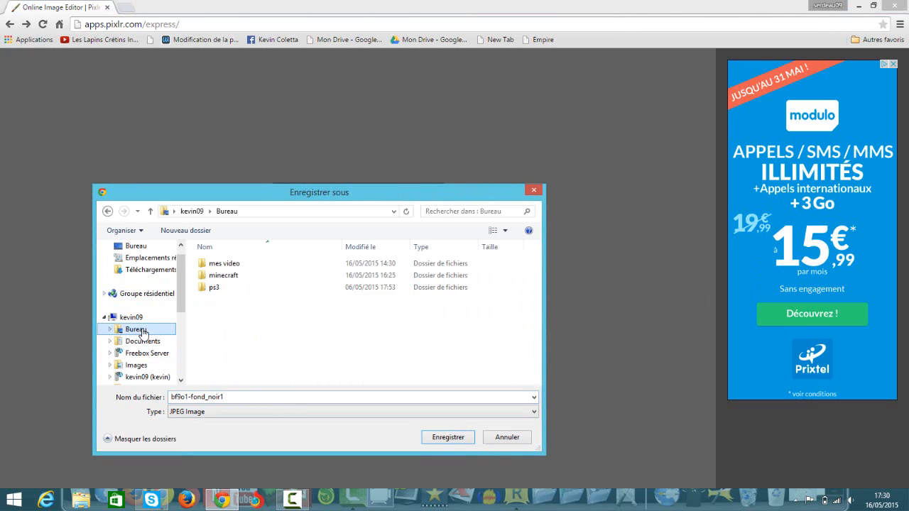
click(151, 367)
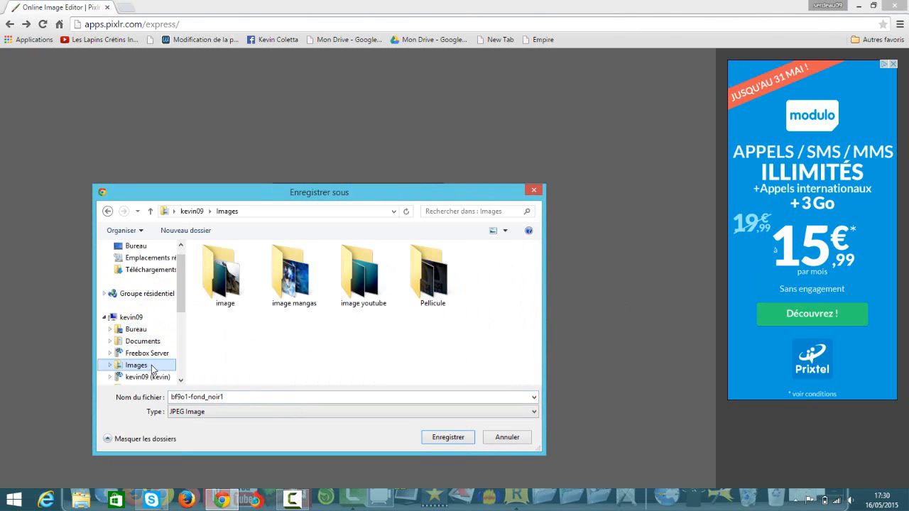
double_click(351, 291)
drag(263, 398, 2, 413)
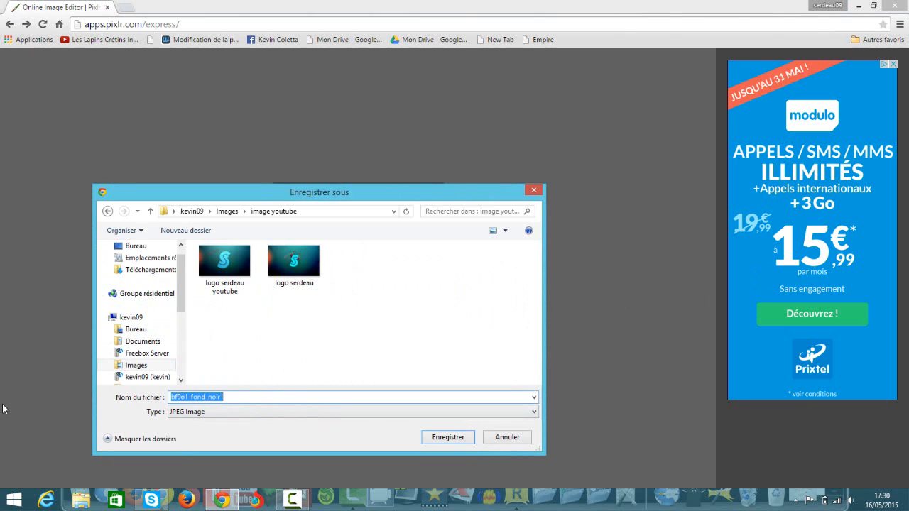
key(BackSpace)
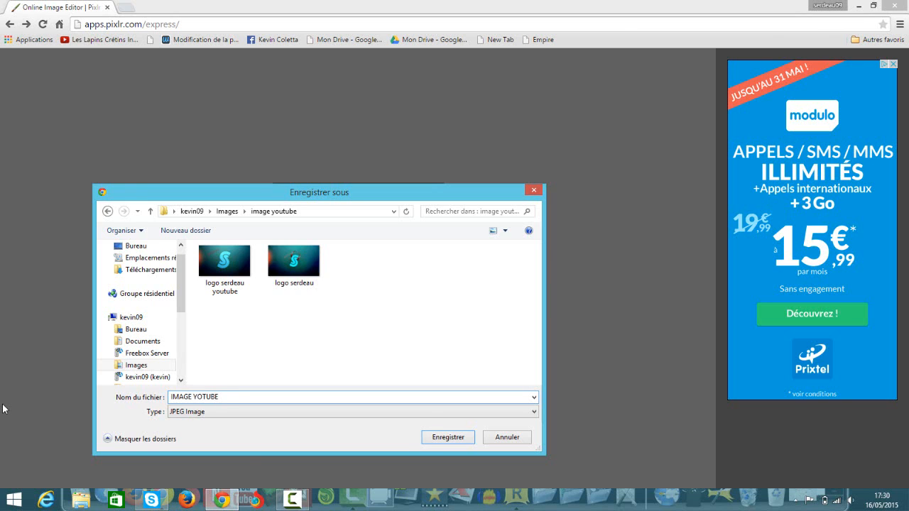
key(Return)
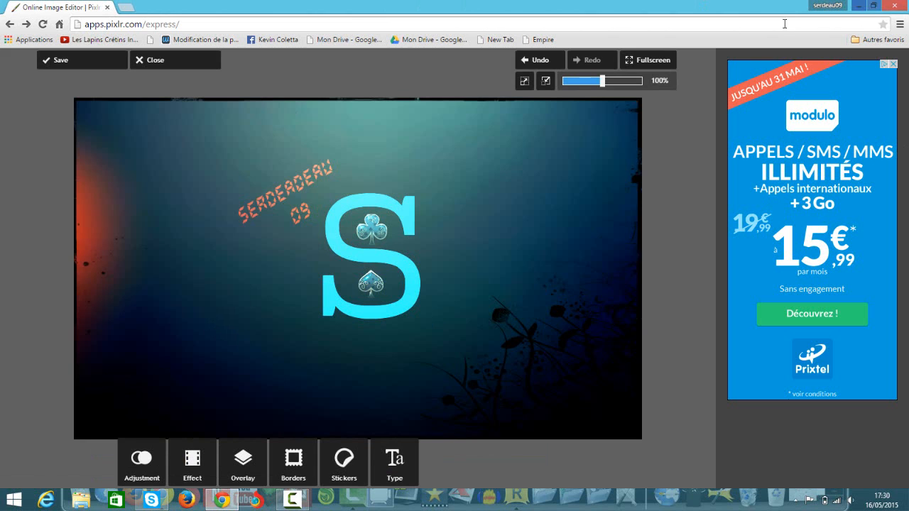
Close the browser and open the desktop background settings in the Windows personalization window
click(896, 5)
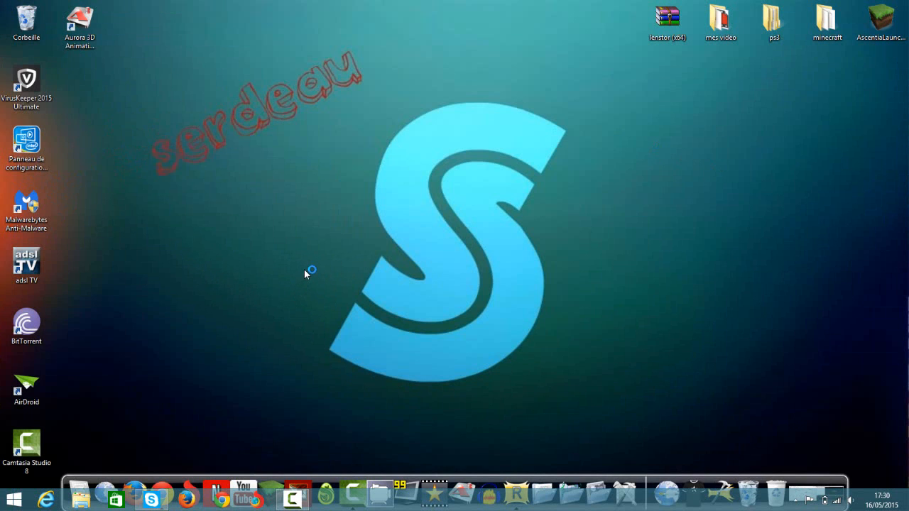
right_click(305, 274)
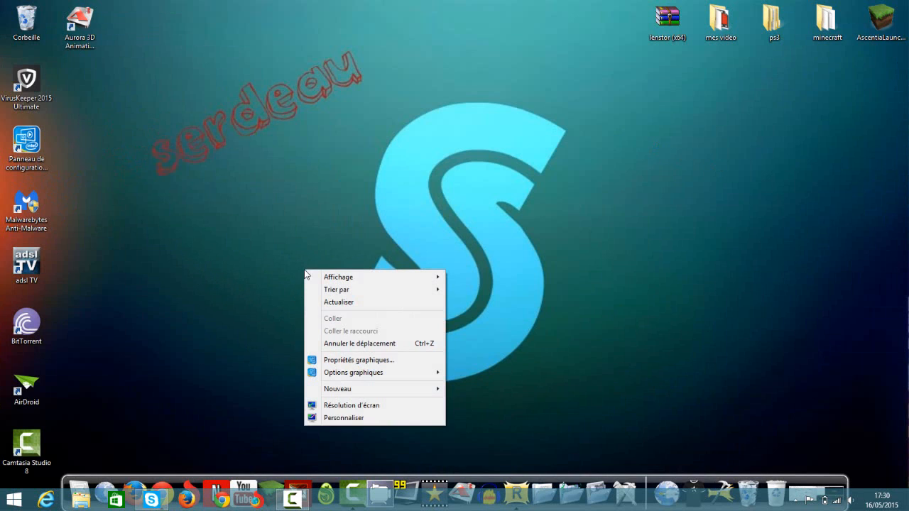
click(361, 418)
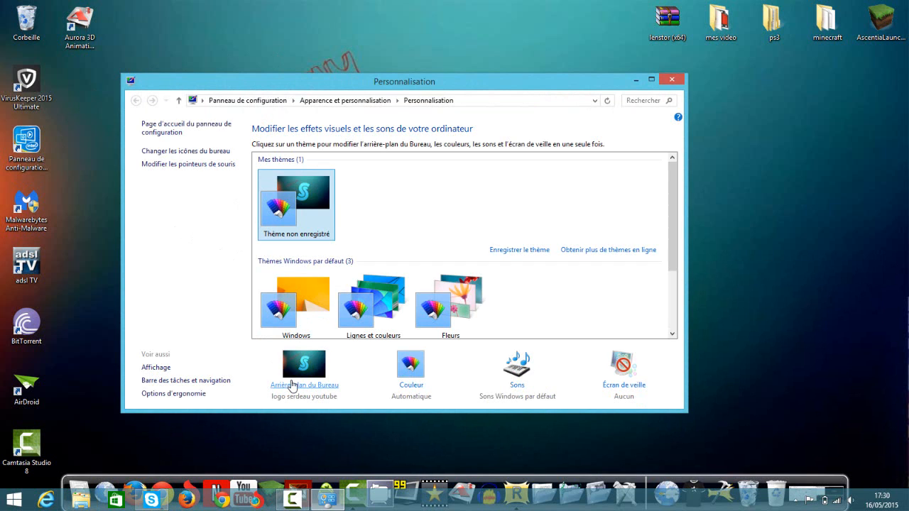
click(294, 384)
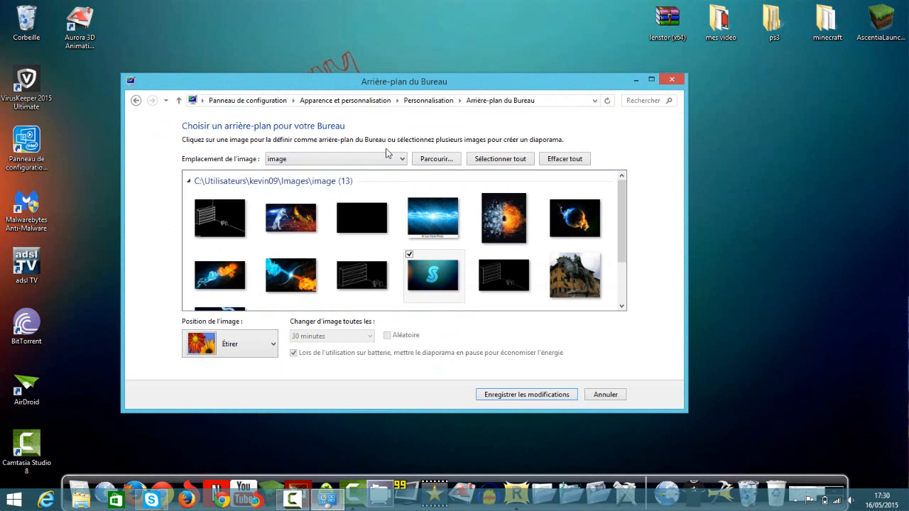
Set the background picture location to the image youtube folder inside Images in the Images library (Bibliothèques)
click(394, 161)
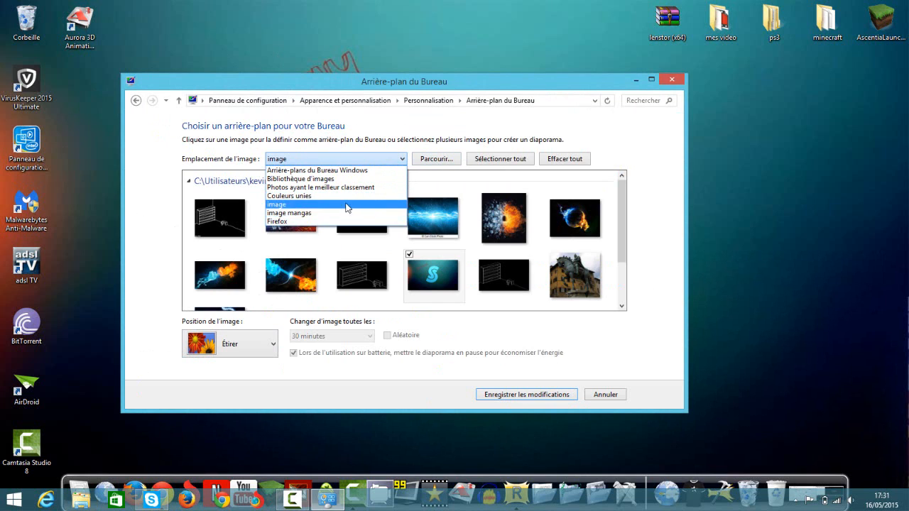
click(439, 158)
click(438, 157)
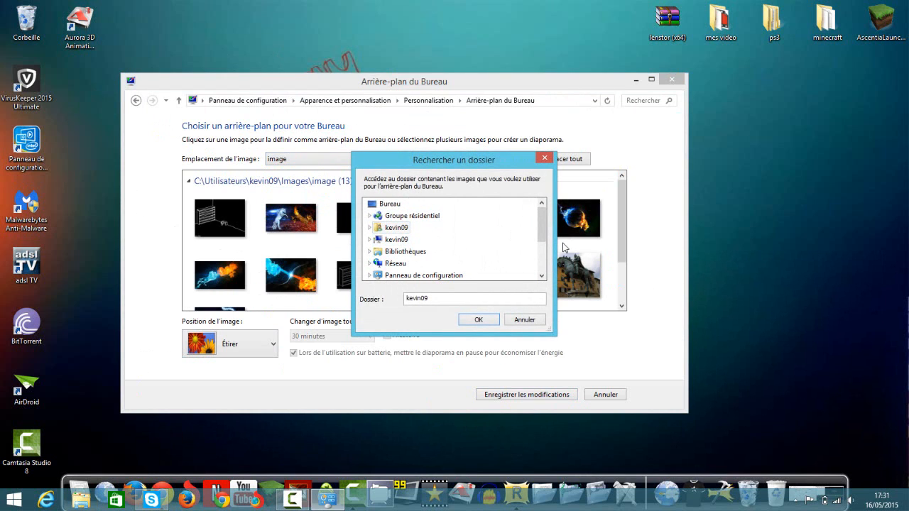
drag(546, 239, 547, 267)
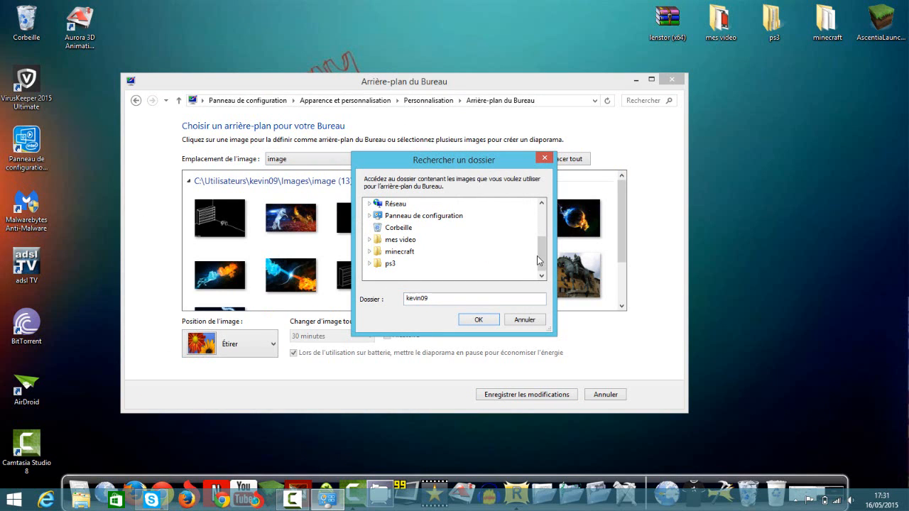
drag(540, 252, 542, 229)
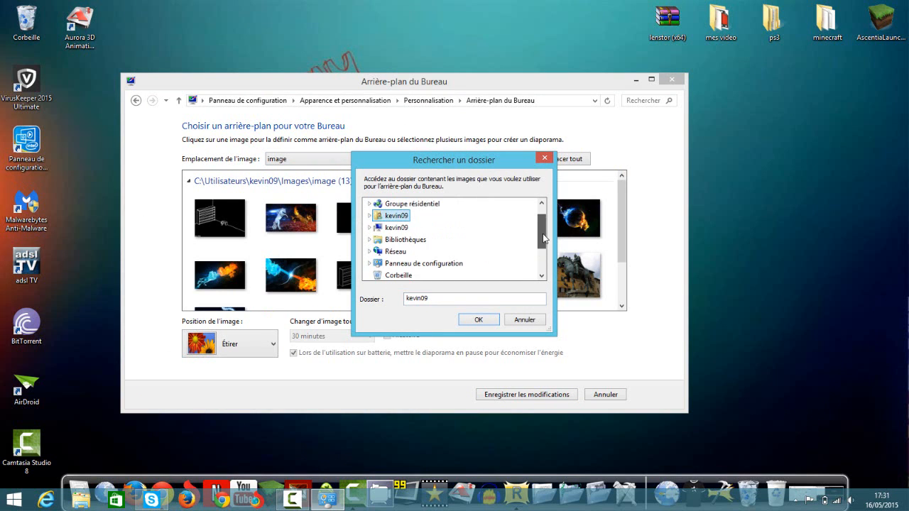
click(423, 242)
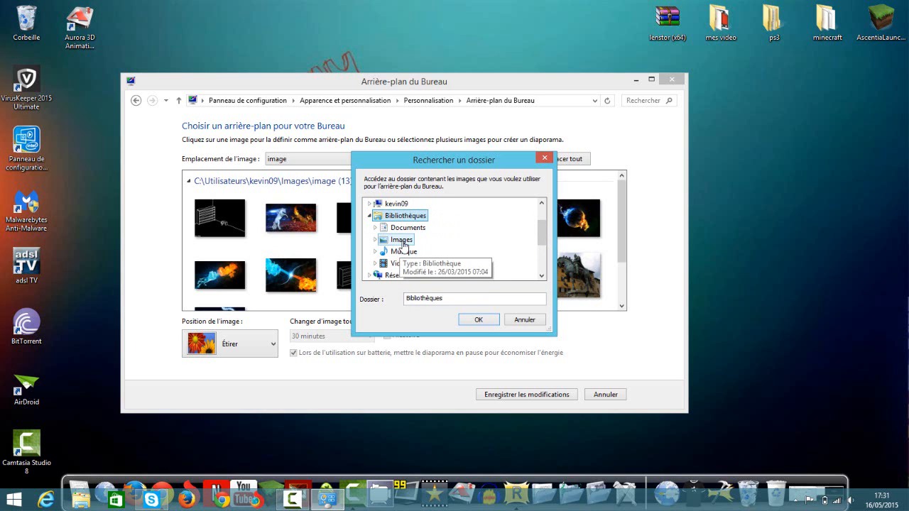
click(403, 245)
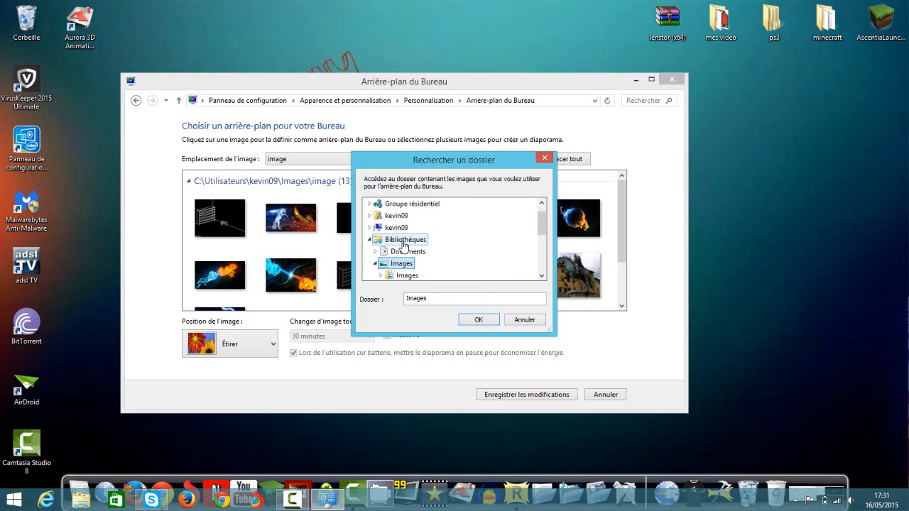
click(419, 274)
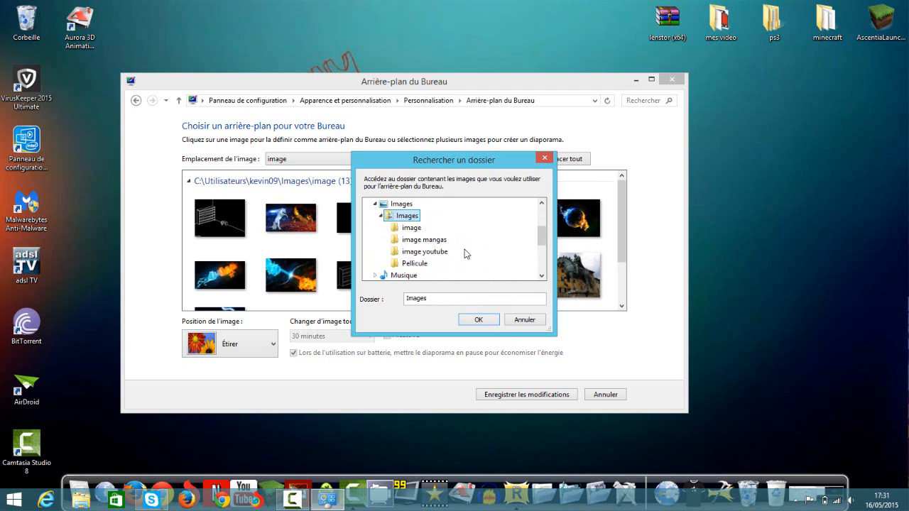
click(446, 262)
click(445, 253)
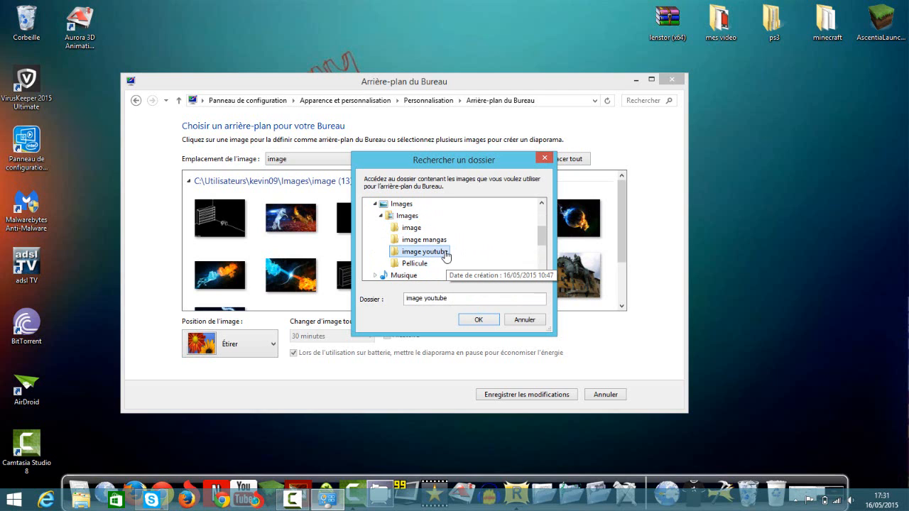
click(476, 320)
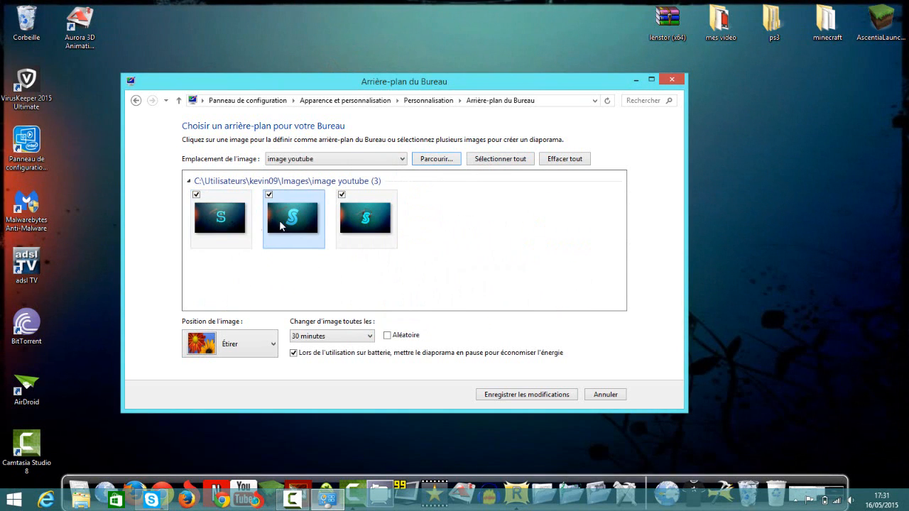
Choose only the new S logo with the card-suit stickers as desktop background, save the changes and close the window
click(198, 226)
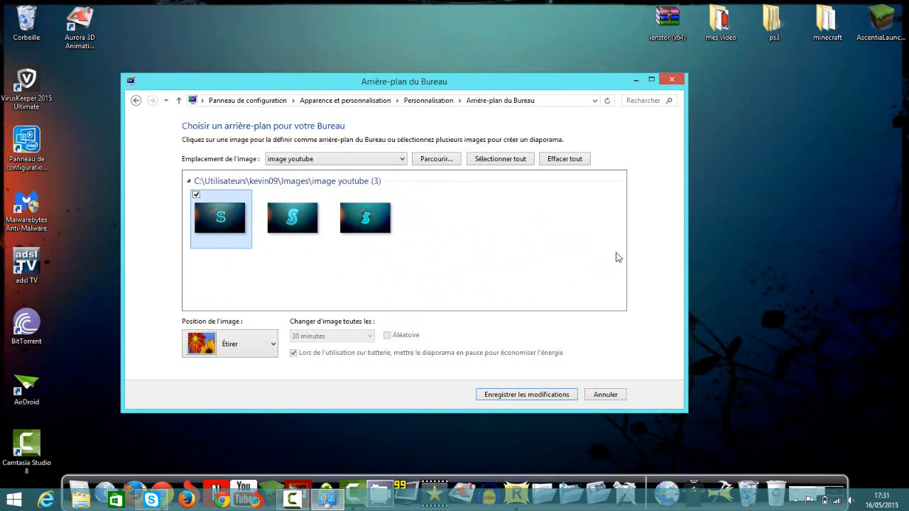
click(522, 395)
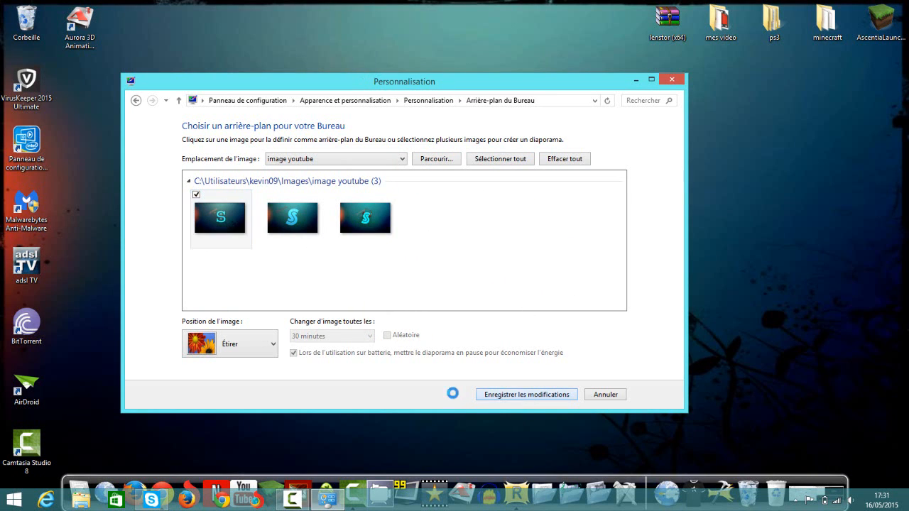
click(673, 81)
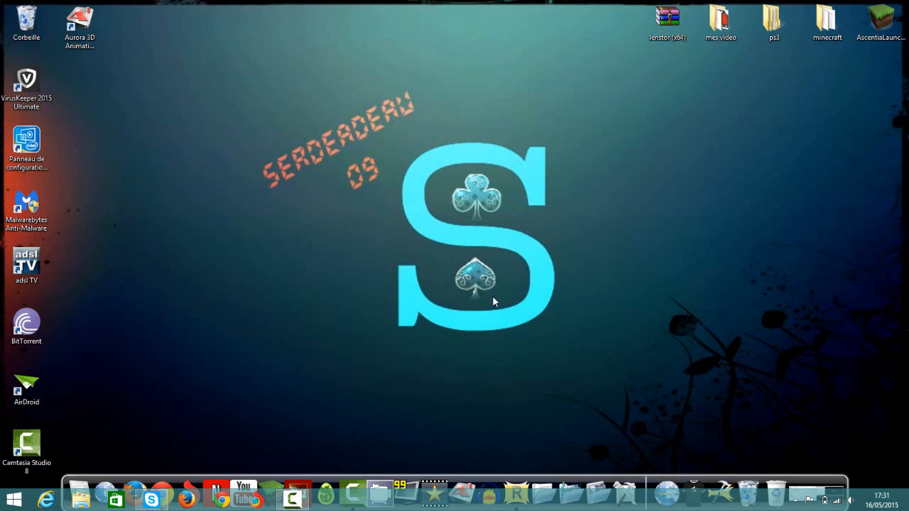
drag(233, 93, 640, 410)
drag(621, 68, 201, 419)
right_click(526, 264)
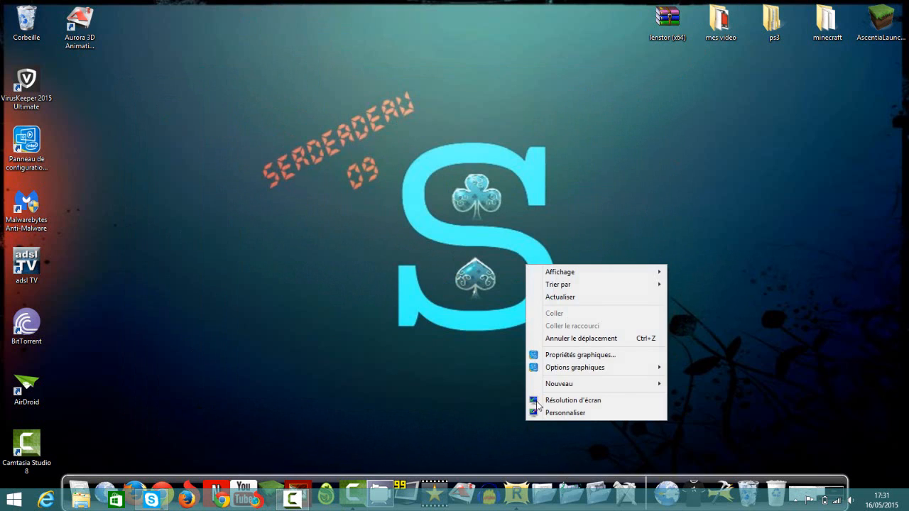
click(254, 63)
drag(214, 50, 635, 401)
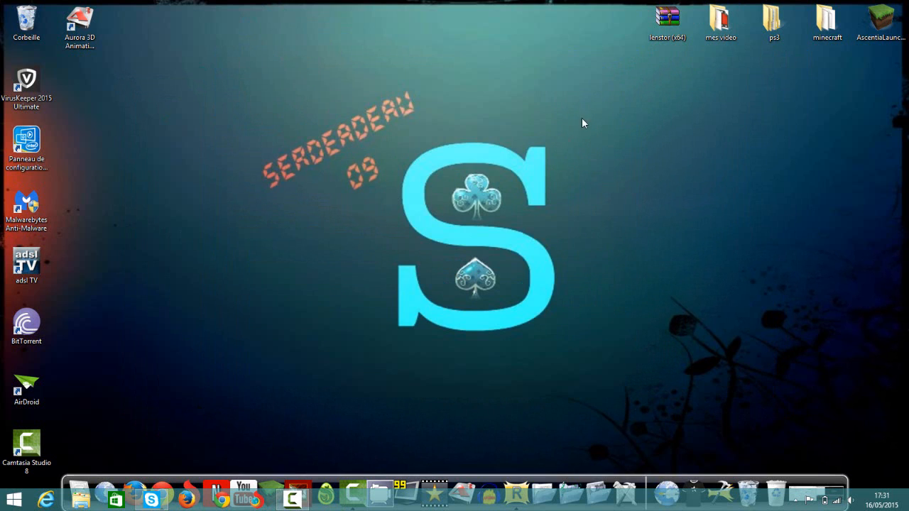
drag(633, 57, 251, 408)
drag(230, 78, 632, 429)
drag(279, 65, 489, 248)
drag(257, 103, 725, 454)
drag(657, 104, 272, 277)
drag(248, 15, 623, 359)
drag(248, 103, 269, 110)
drag(250, 161, 167, 71)
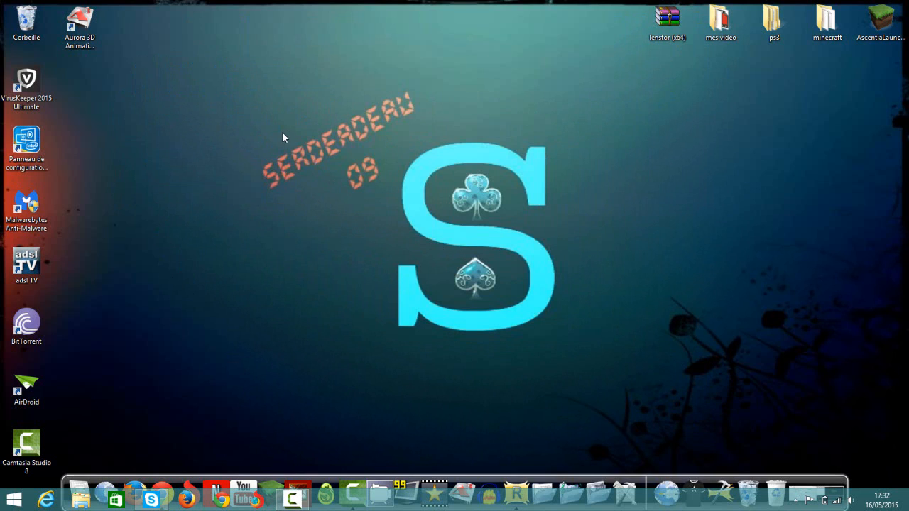